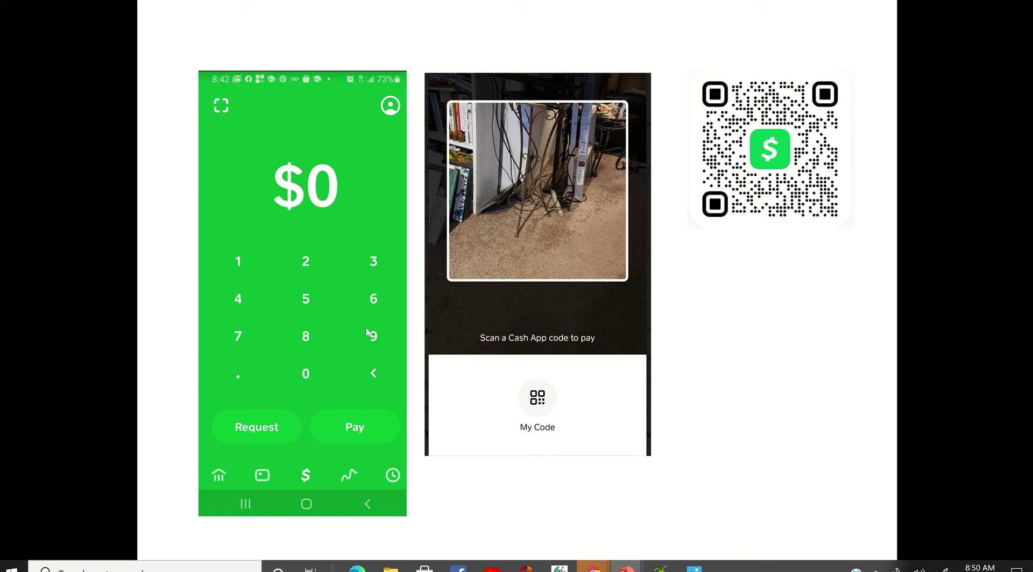
End the slide show after the Cash App screenshots and switch to Cricut Design Space
click(482, 419)
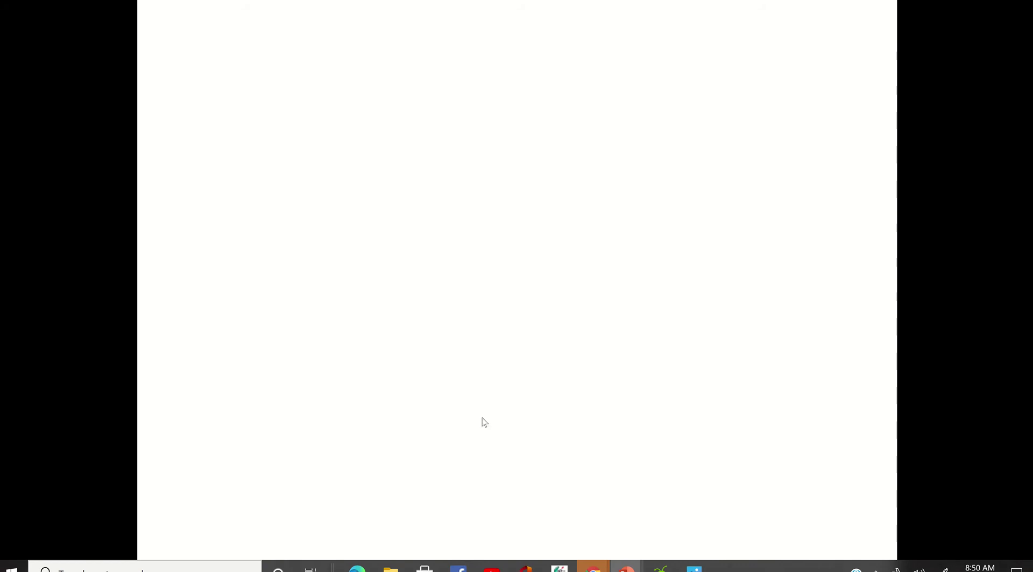
key(Escape)
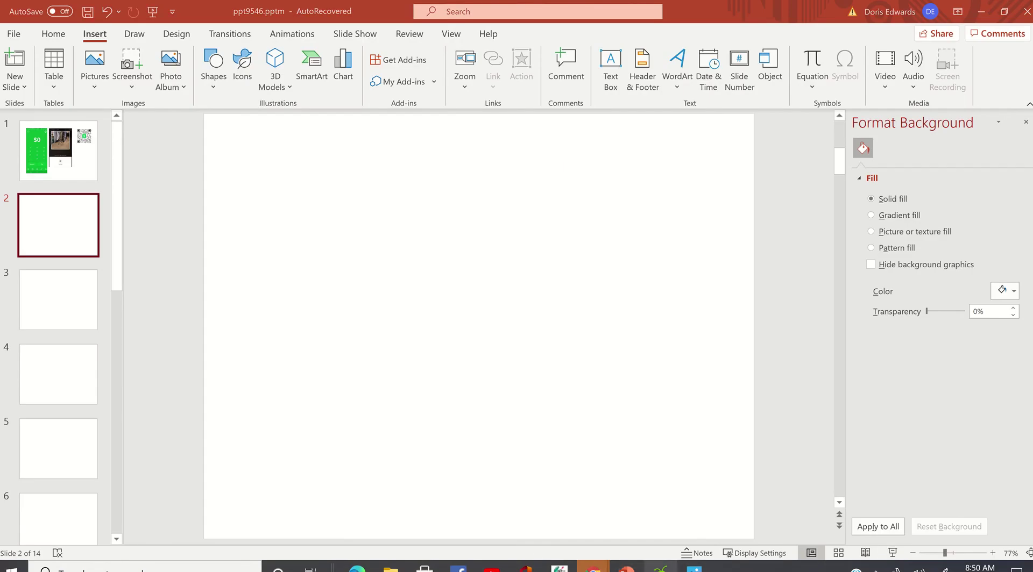
click(660, 567)
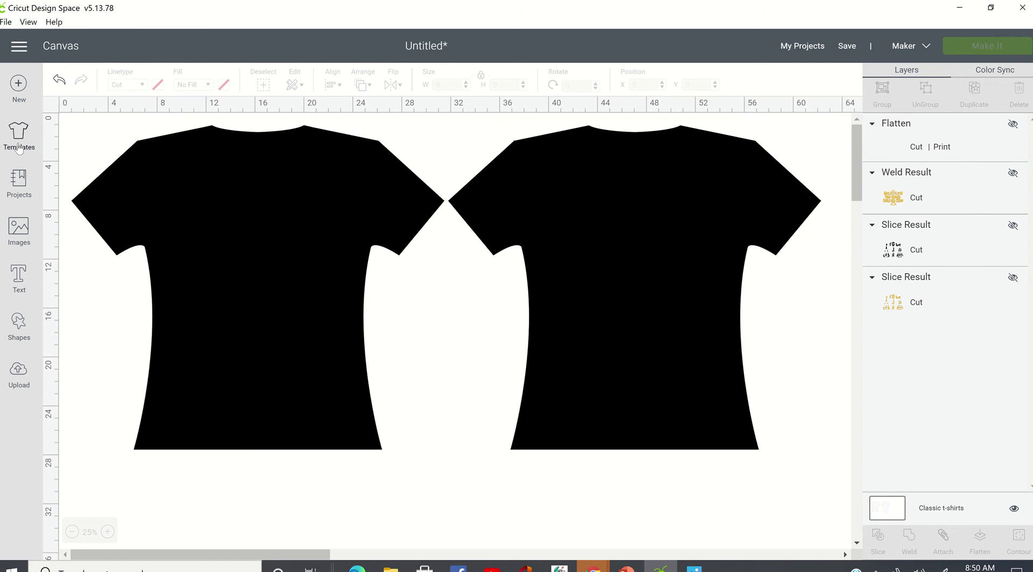
Add a text object to the T-shirt canvas reading "iT'S mY 56TH Brthday Cash App Me"
click(19, 277)
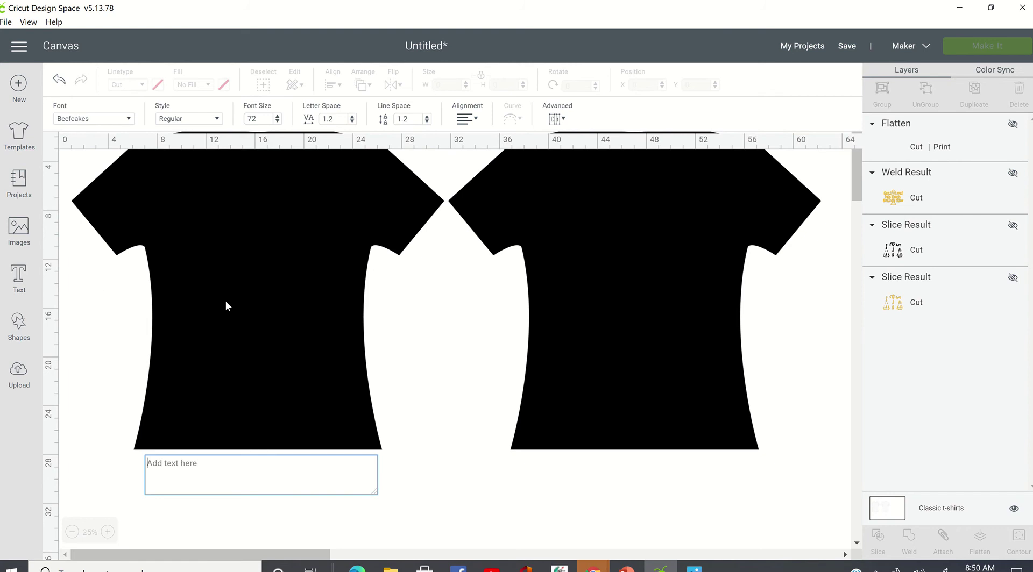
text(iT'S)
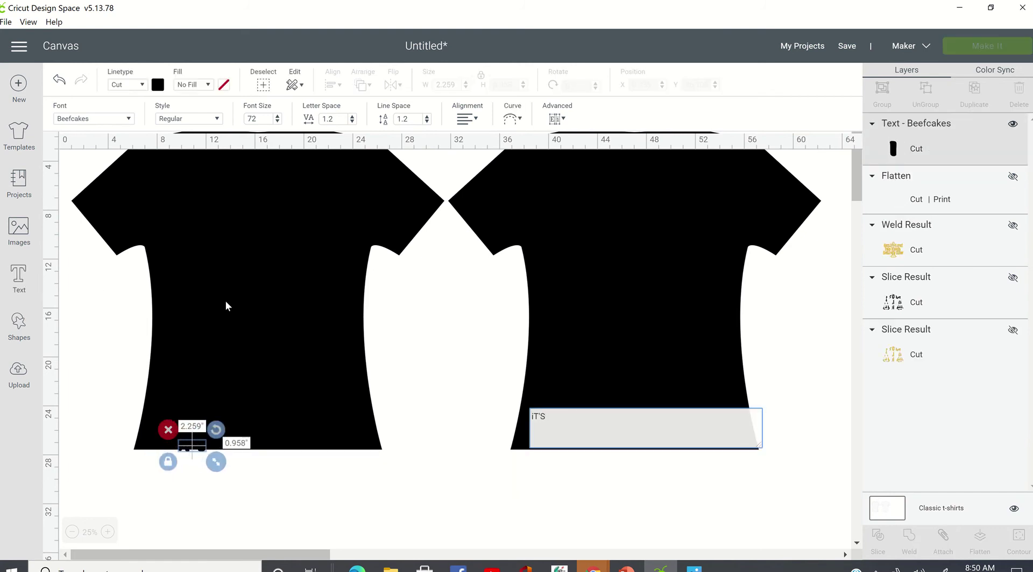
text( mY)
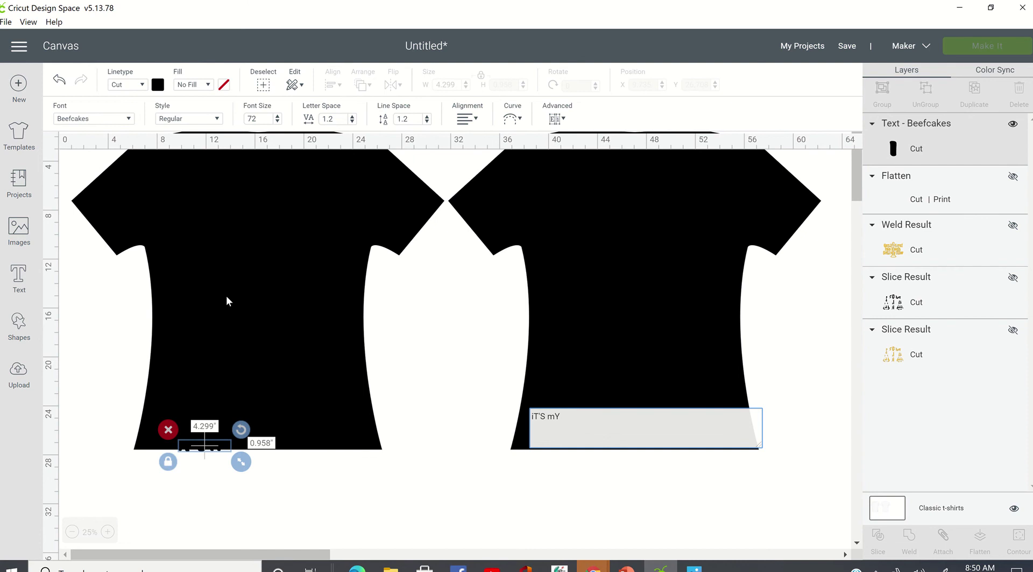
text( 56)
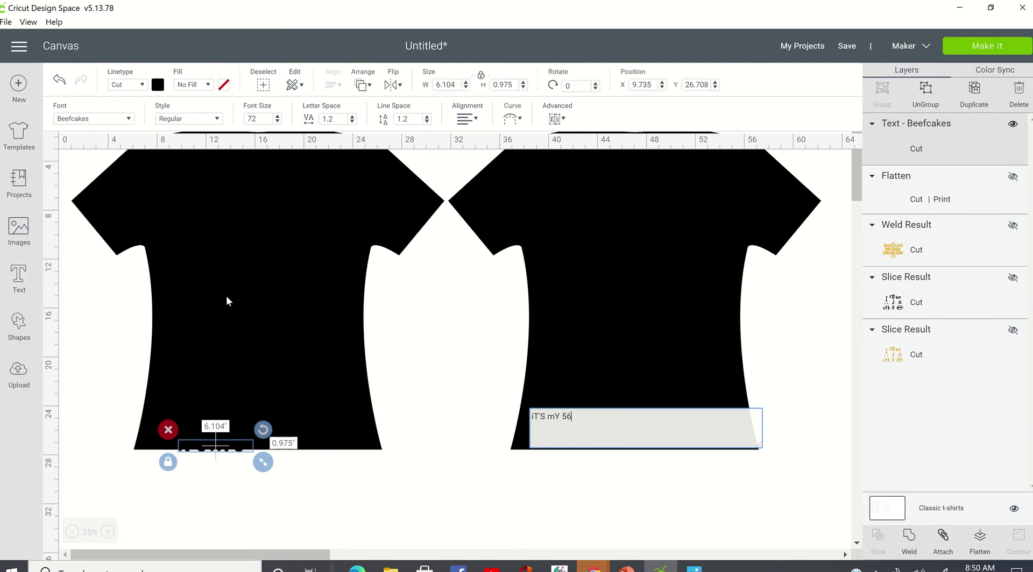
text(TH )
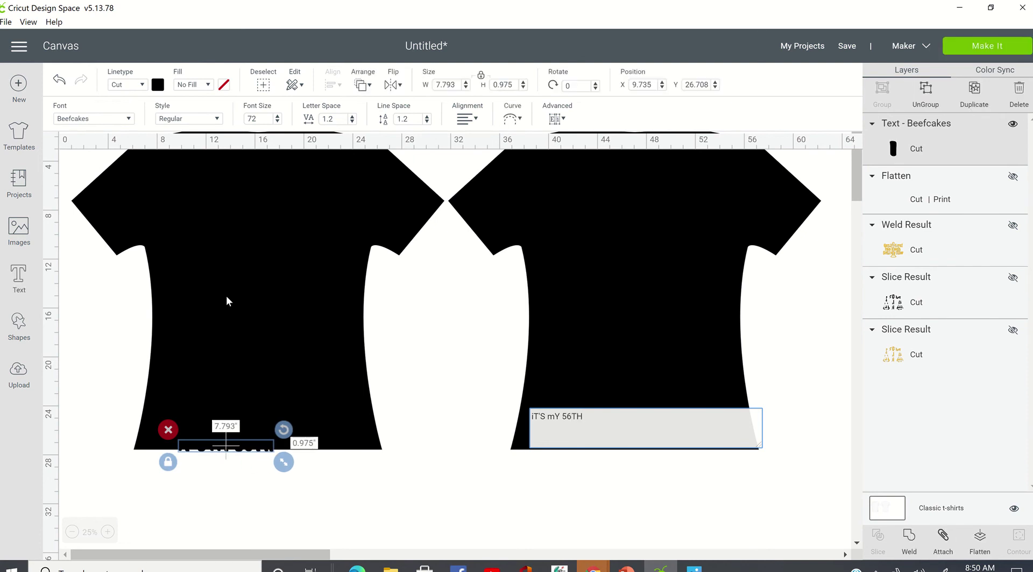
text(BI)
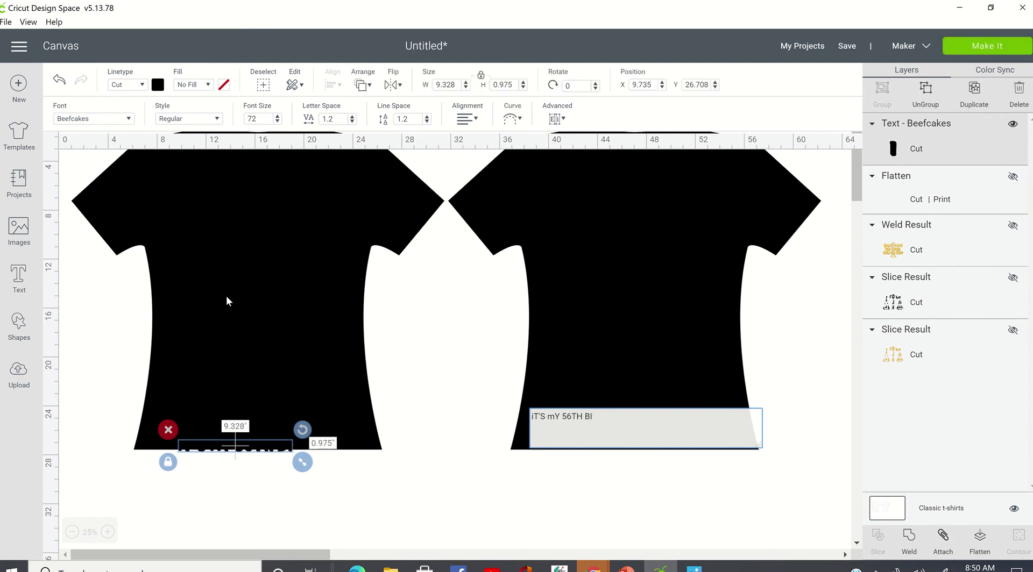
text(thd)
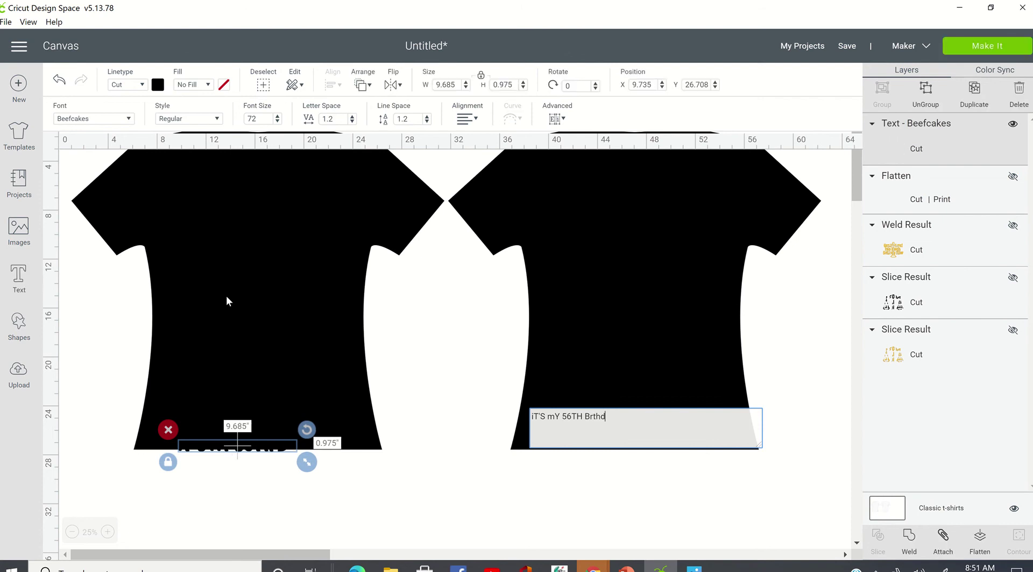
text(ay Ca)
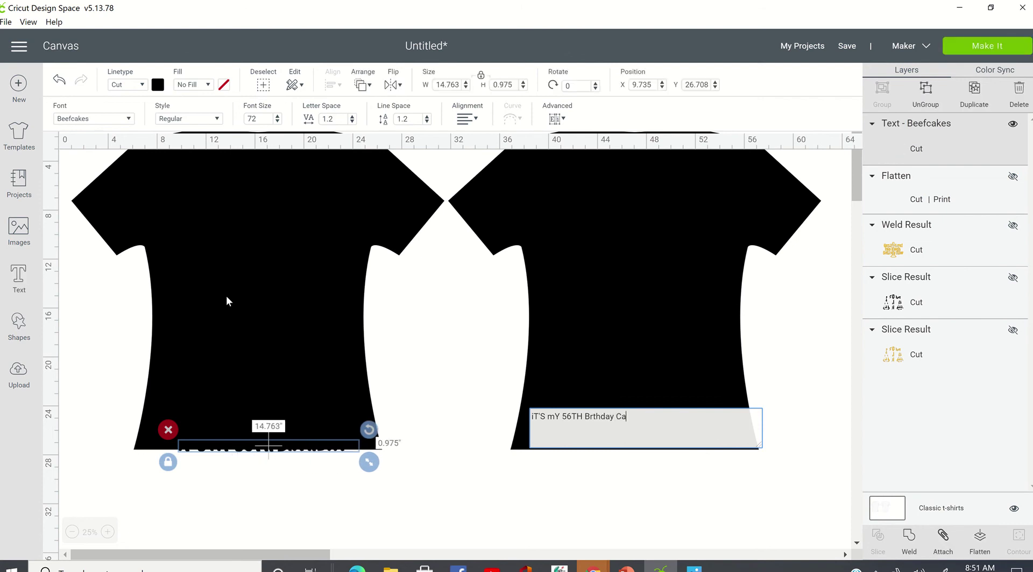
text(sh App)
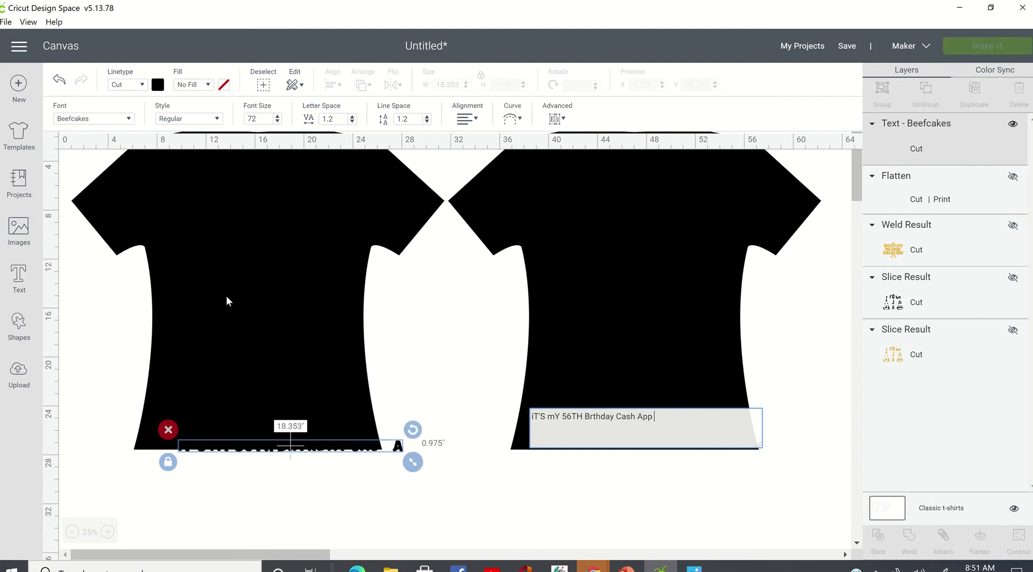
text( Me)
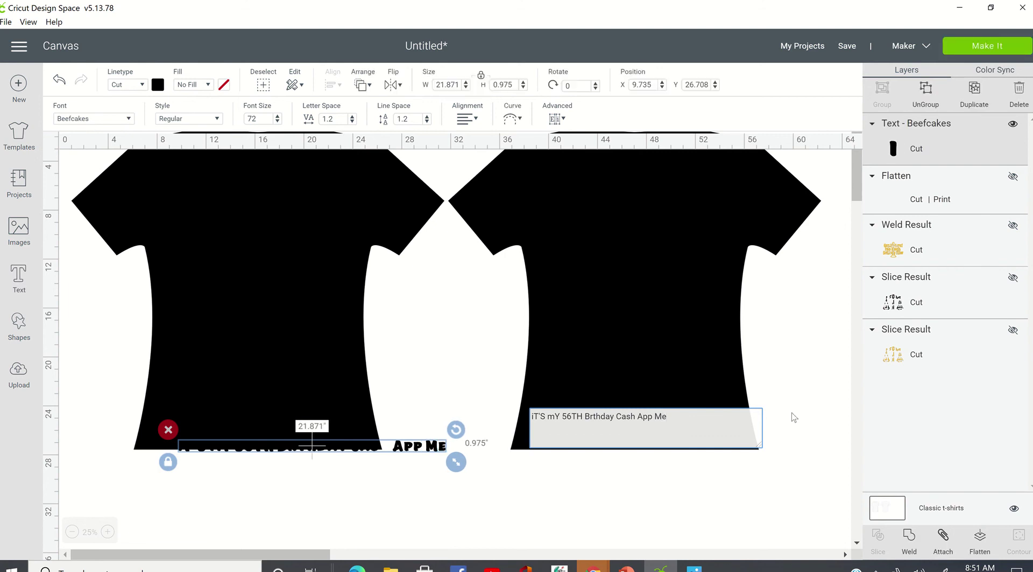
click(424, 433)
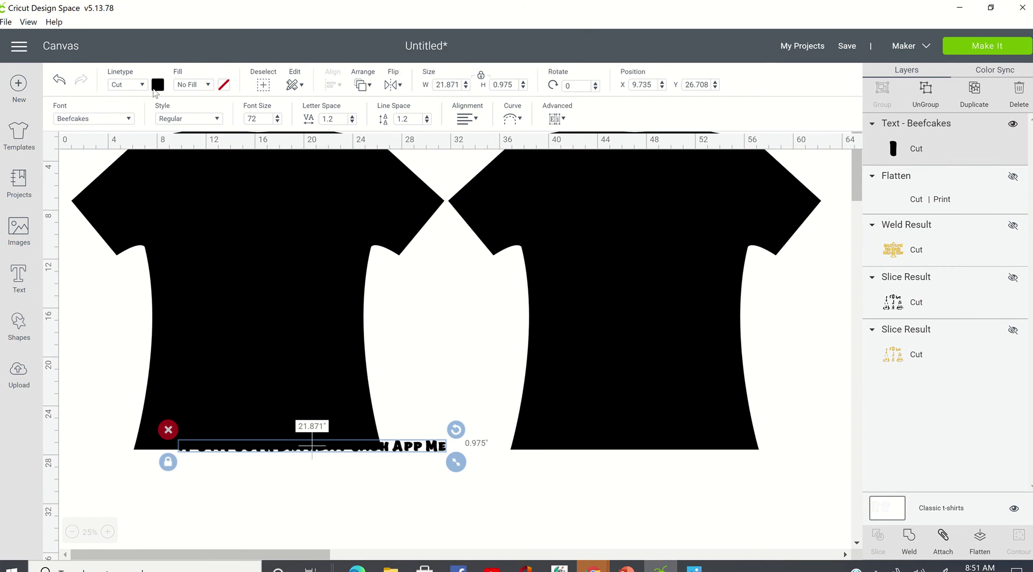
Color the text golden yellow and move it up across the middle of the left shirt, at about X 8.4, Y 13.9
click(155, 88)
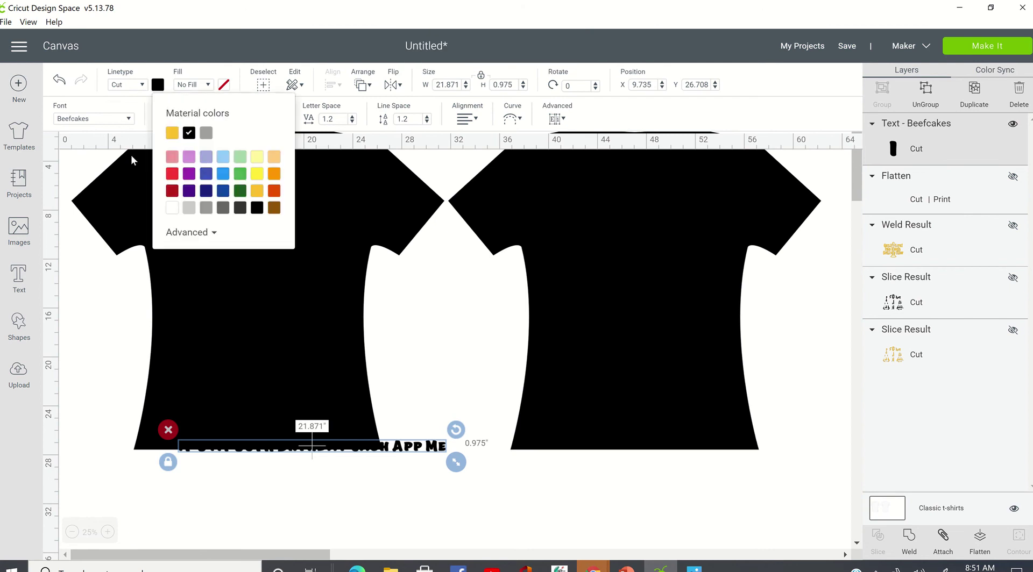
click(257, 192)
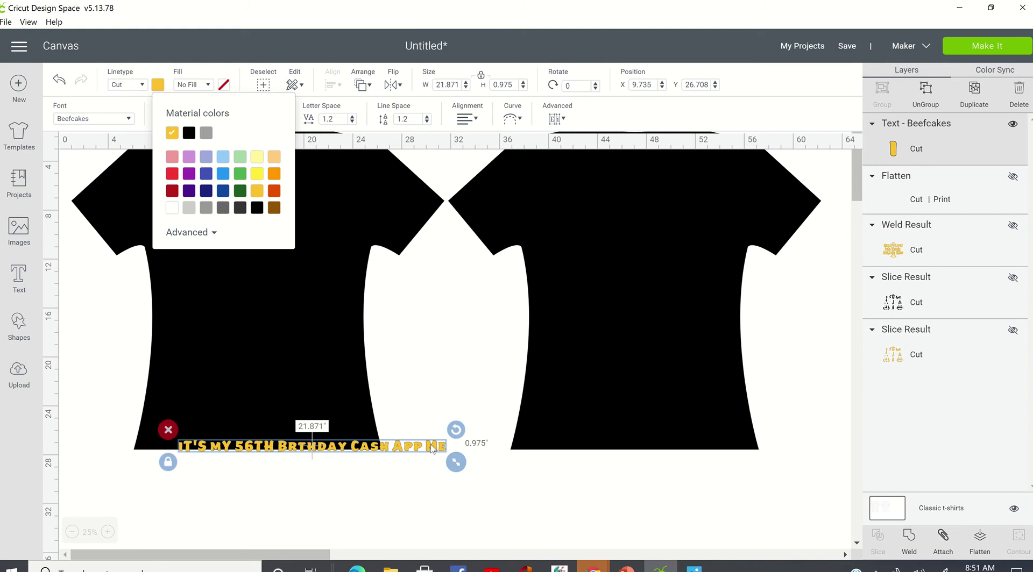
drag(432, 449, 416, 293)
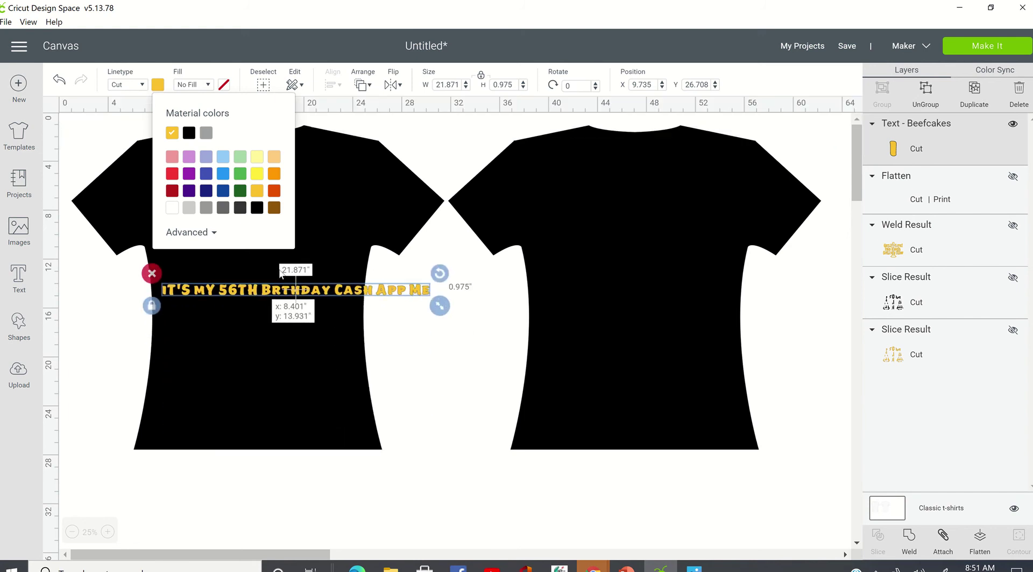
drag(281, 274, 282, 276)
Clear all the existing wording from the golden yellow text object on the left shirt
double_click(360, 296)
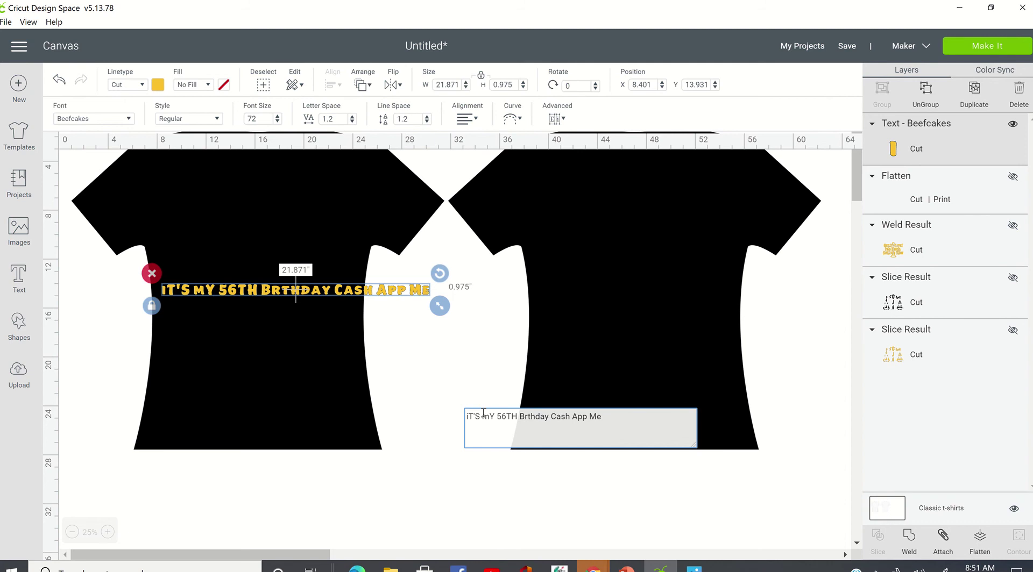
drag(656, 417, 468, 419)
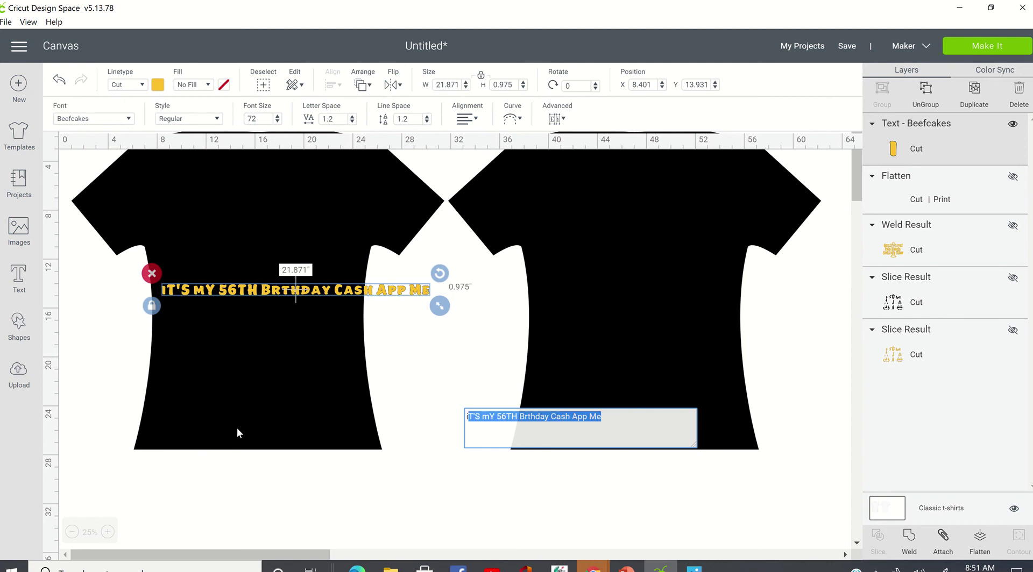
text(It's)
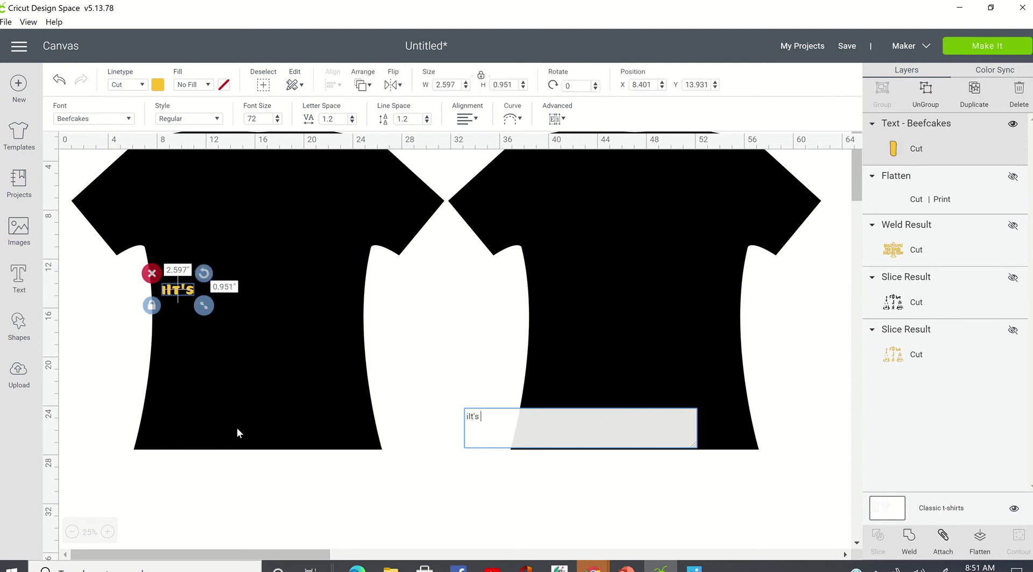
key(BackSpace)
key(BackSpace)
key(BackSpace)
key(BackSpace)
key(BackSpace)
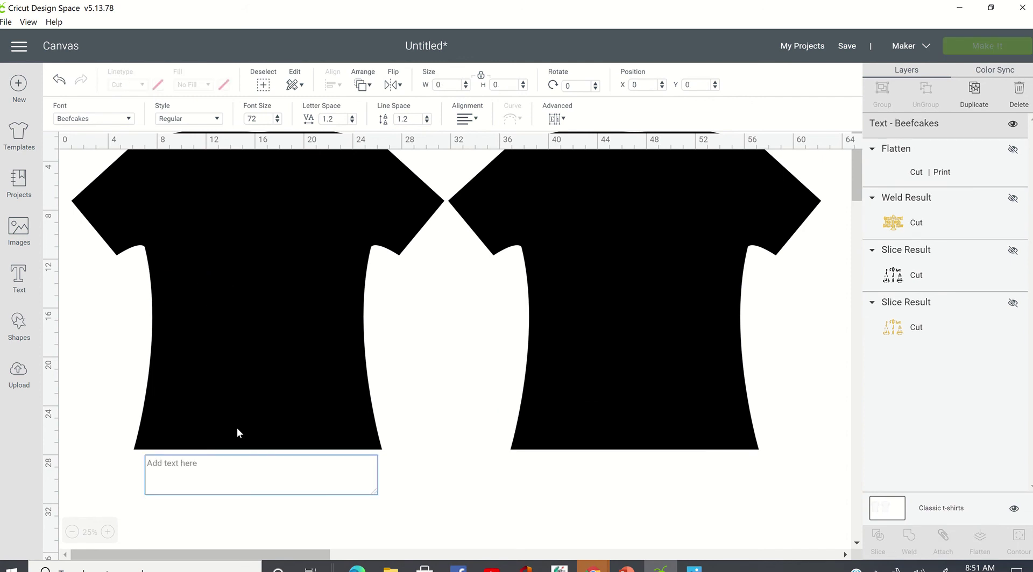
Enter "It's My 56th Birthday Cash App Me!" as the new wording of the emptied text object
text(It)
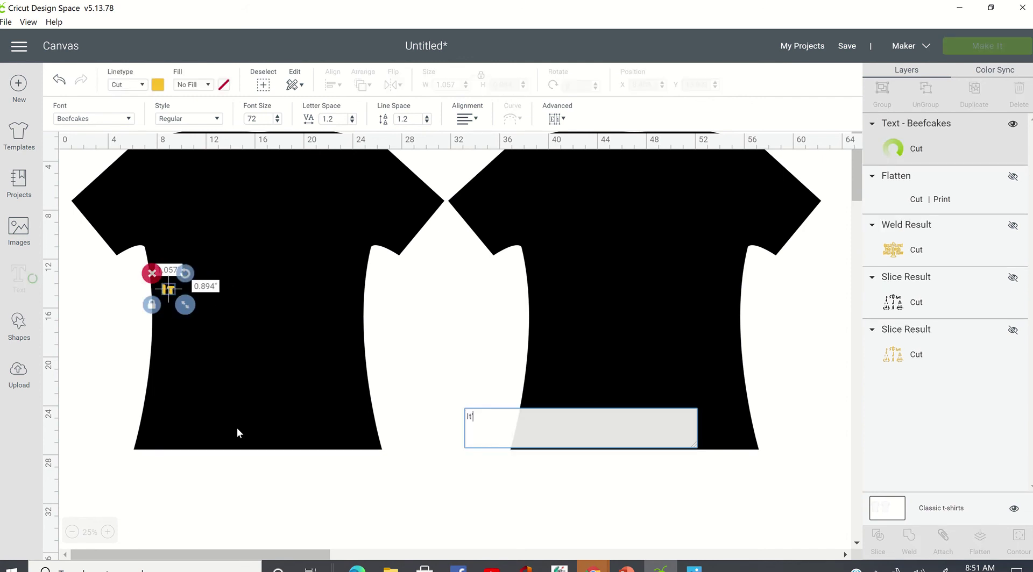
text('s)
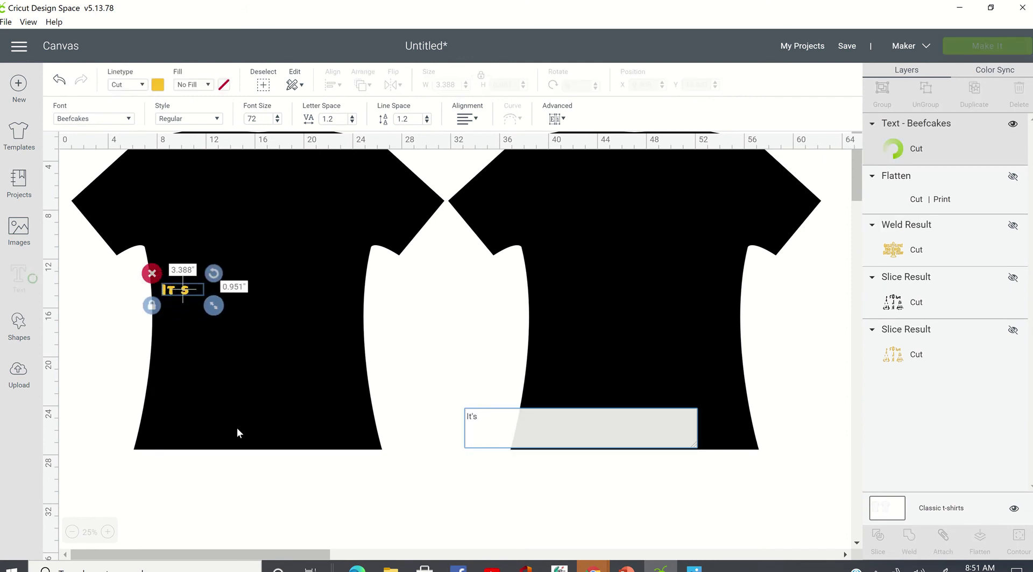
text( My 56)
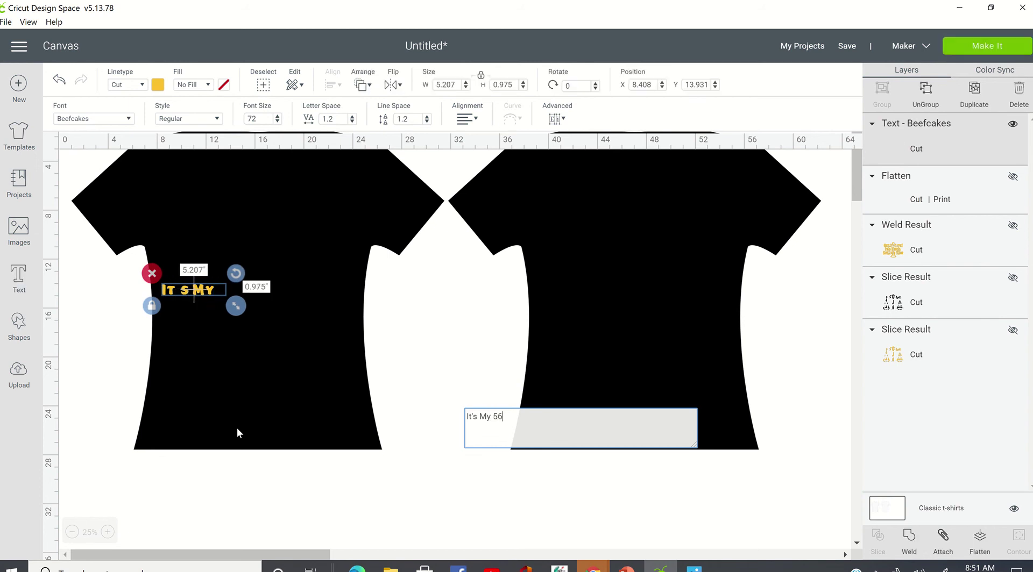
text(th Birthday)
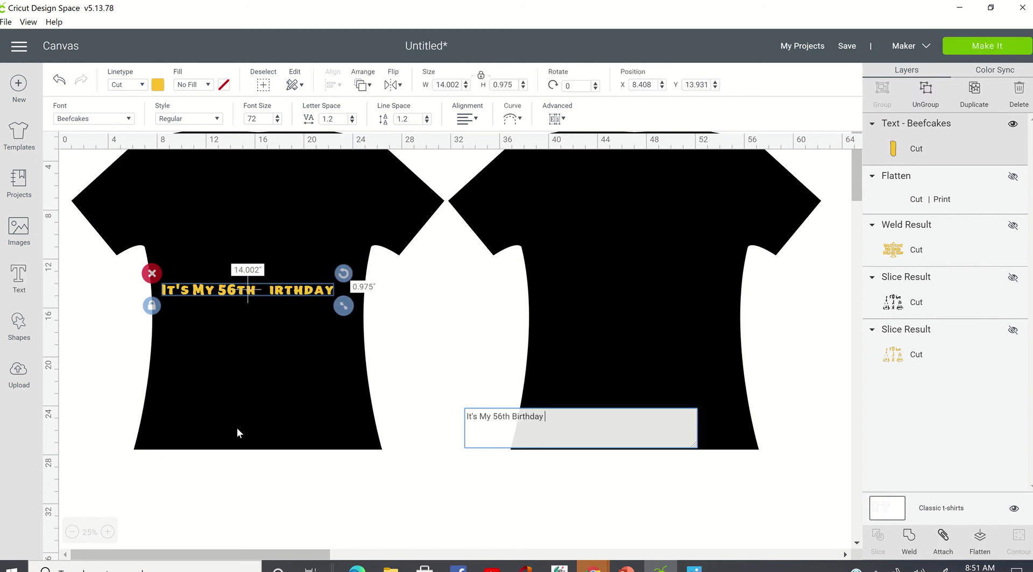
text( Cash App)
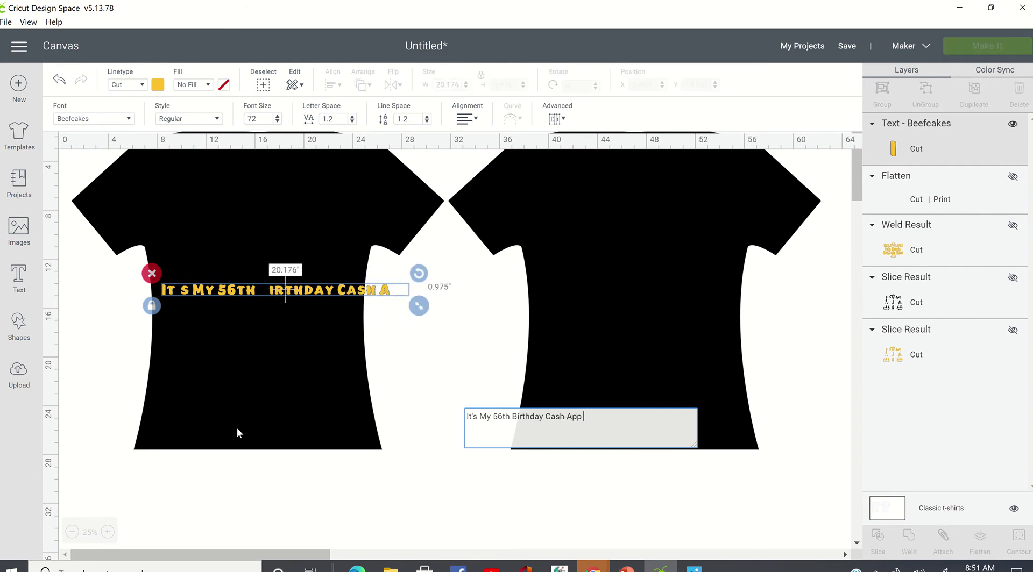
text( Me)
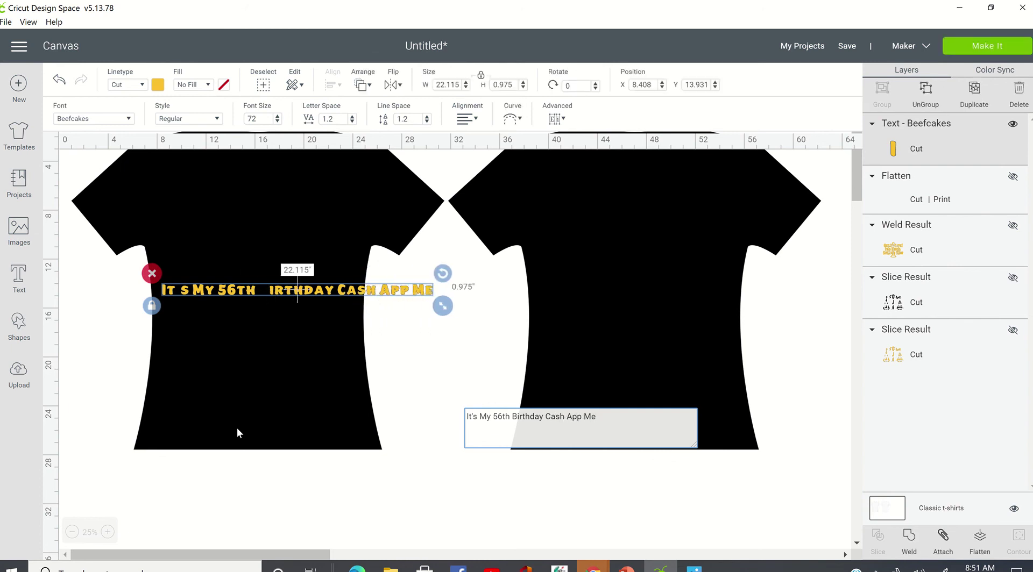
text(!)
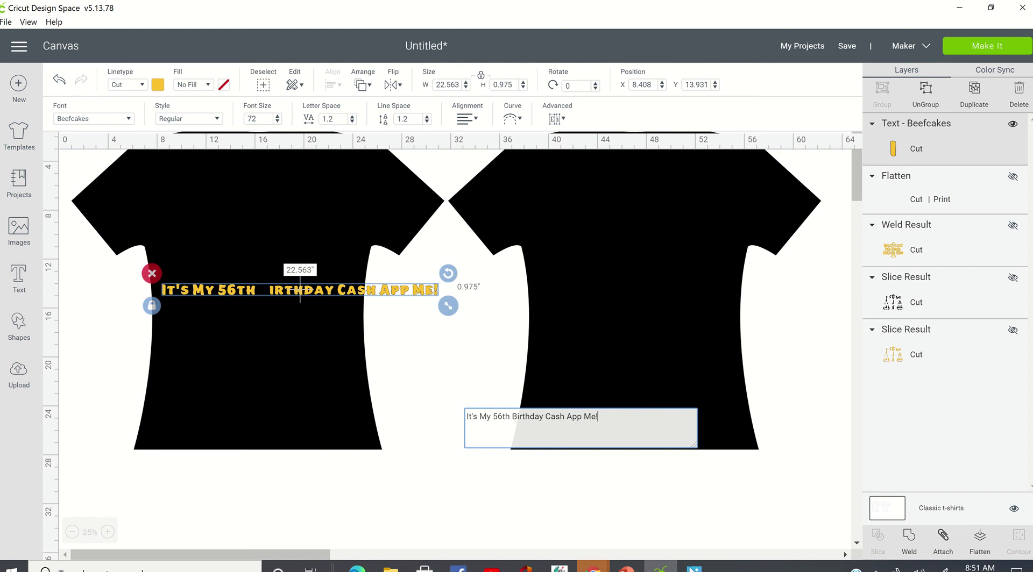
click(430, 519)
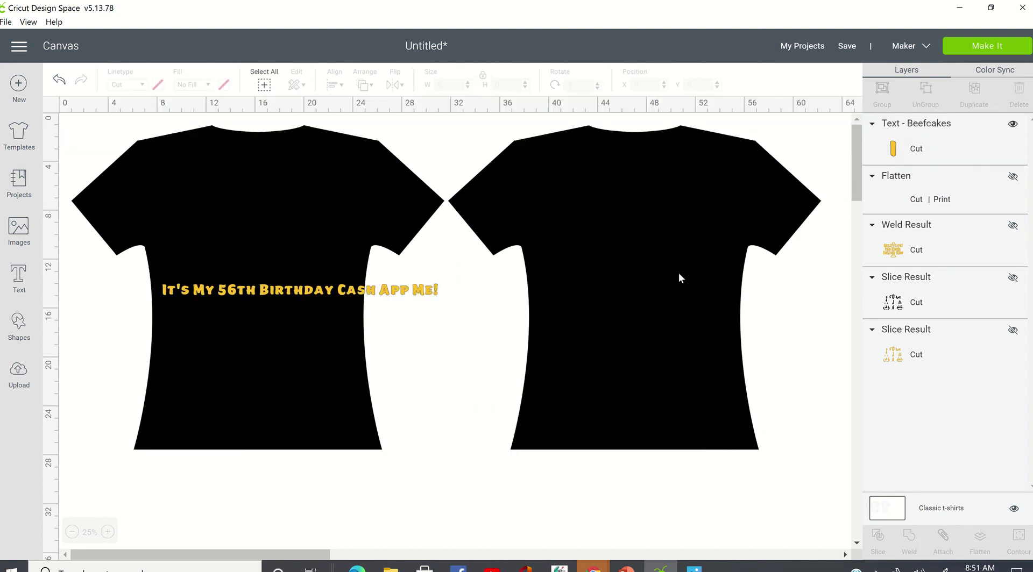
Curve the birthday text into a full circle with a diameter of about 7.217
click(393, 292)
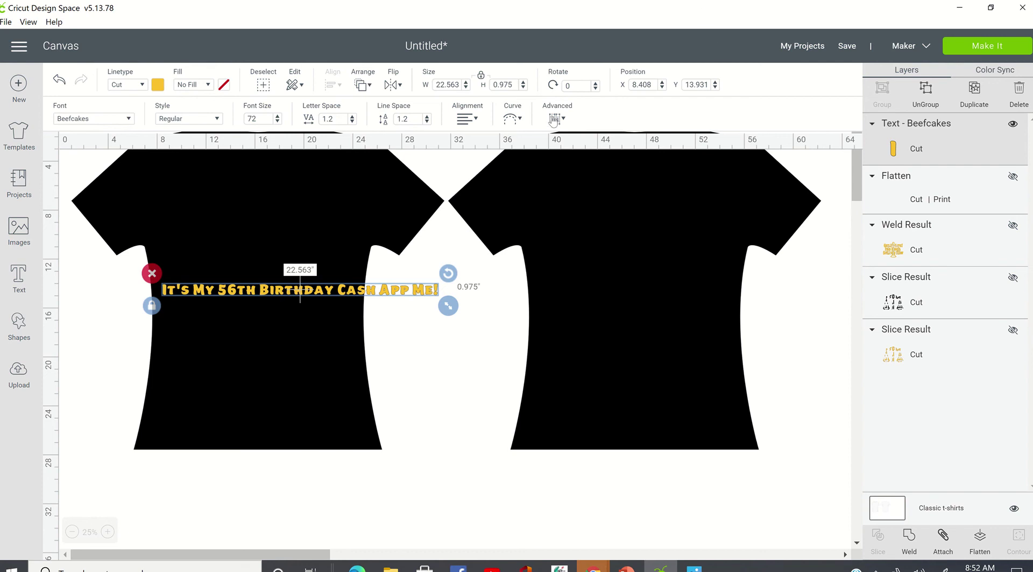
click(520, 120)
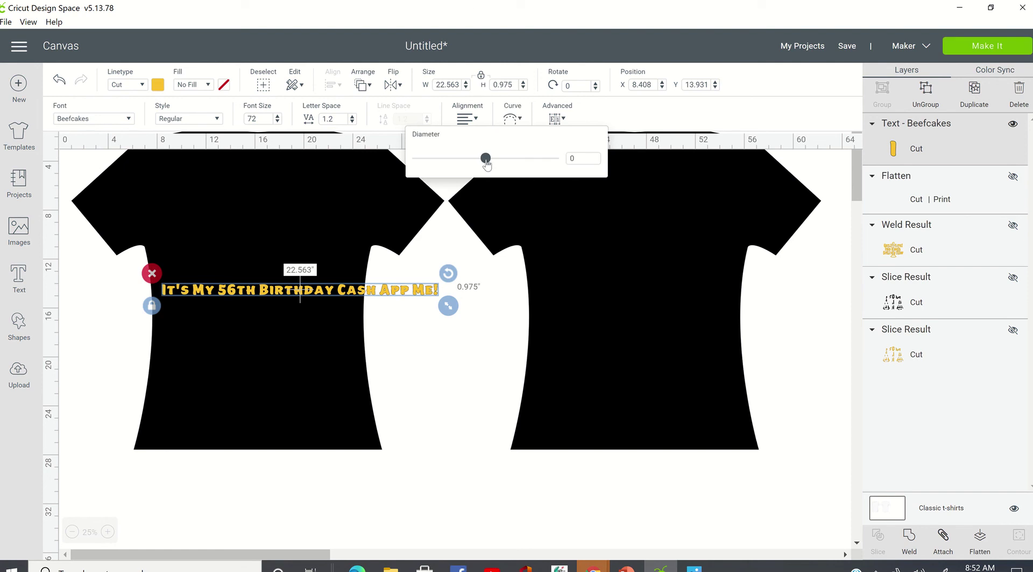
drag(487, 165, 566, 173)
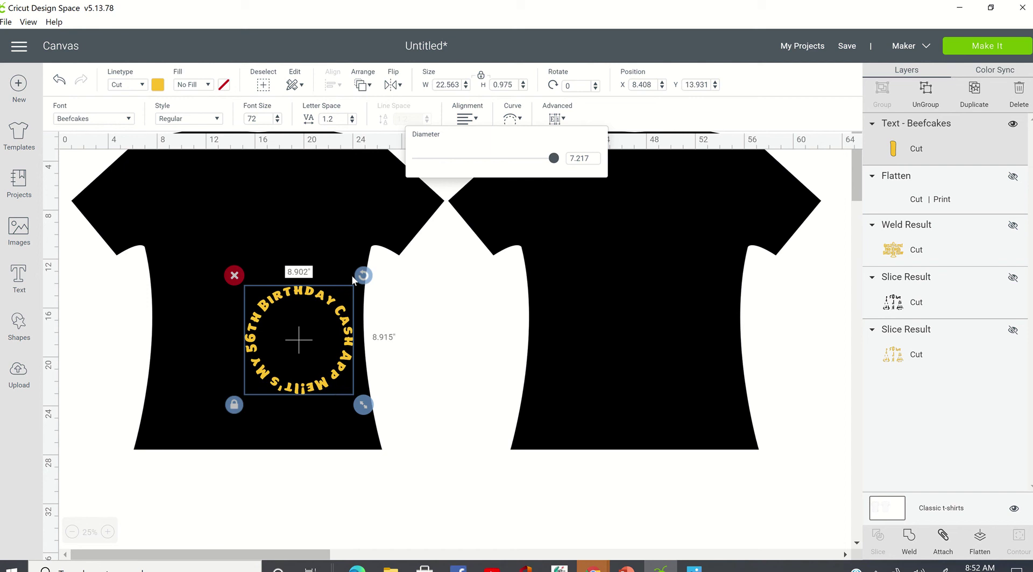
click(372, 276)
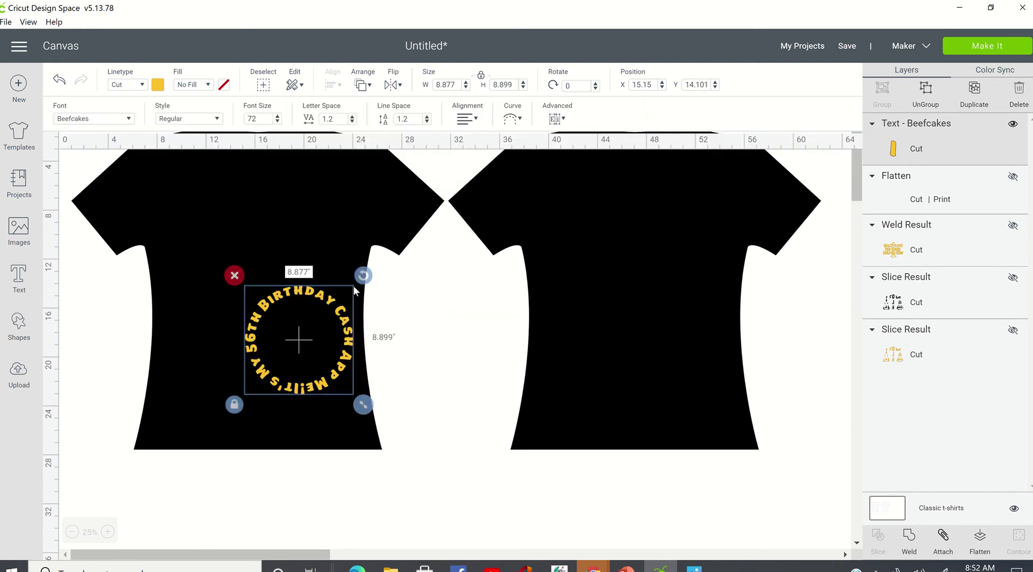
Rotate the circular text about 153° so "It's" starts at the top, and move it to the left shirt's chest, about X 11.8, Y 6.6
drag(365, 277, 279, 405)
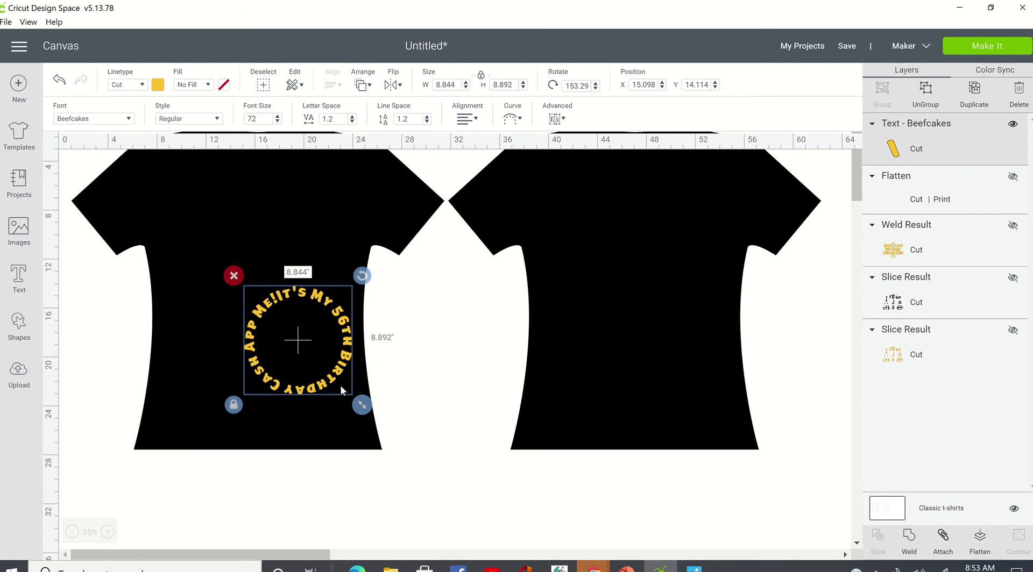
drag(341, 372, 302, 285)
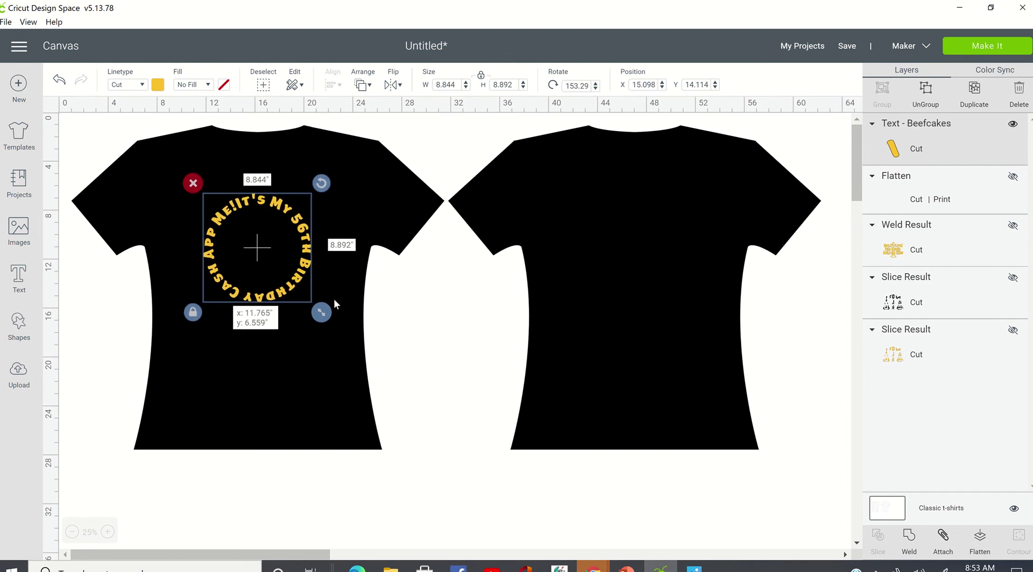
Insert the uploaded Cash App QR code image and place it inside the circular text, about X 13.6, Y 8
click(378, 389)
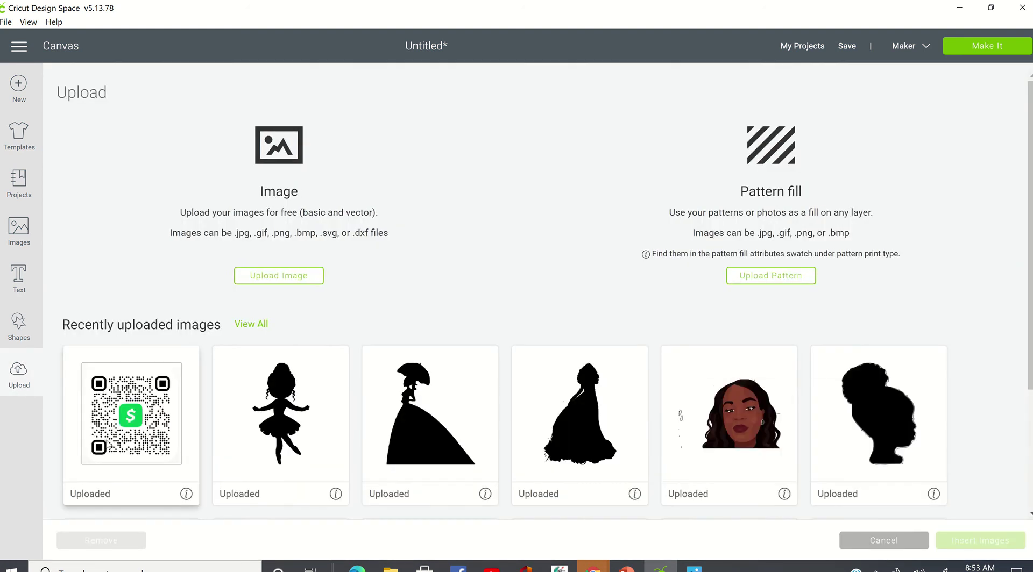
click(112, 436)
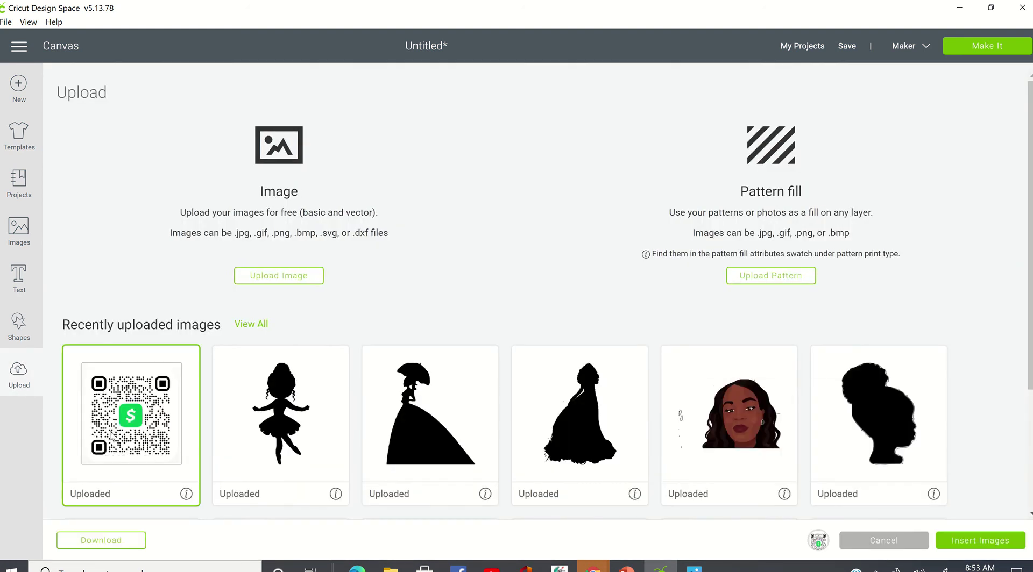
click(985, 541)
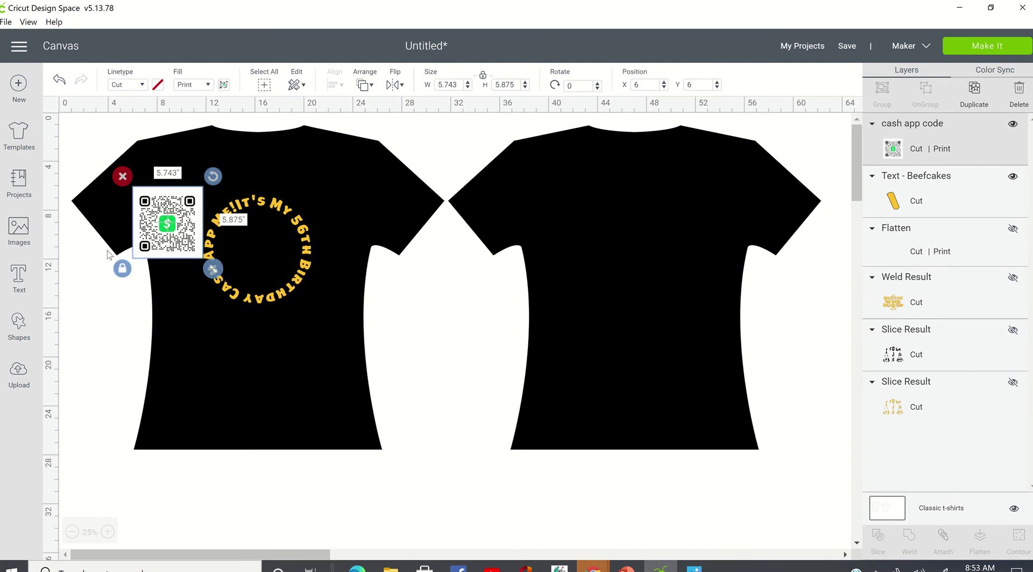
drag(170, 222, 260, 250)
Unlock the circular text's proportions and enlarge it to about 10.34 by 10.34 inches around the QR code
click(209, 244)
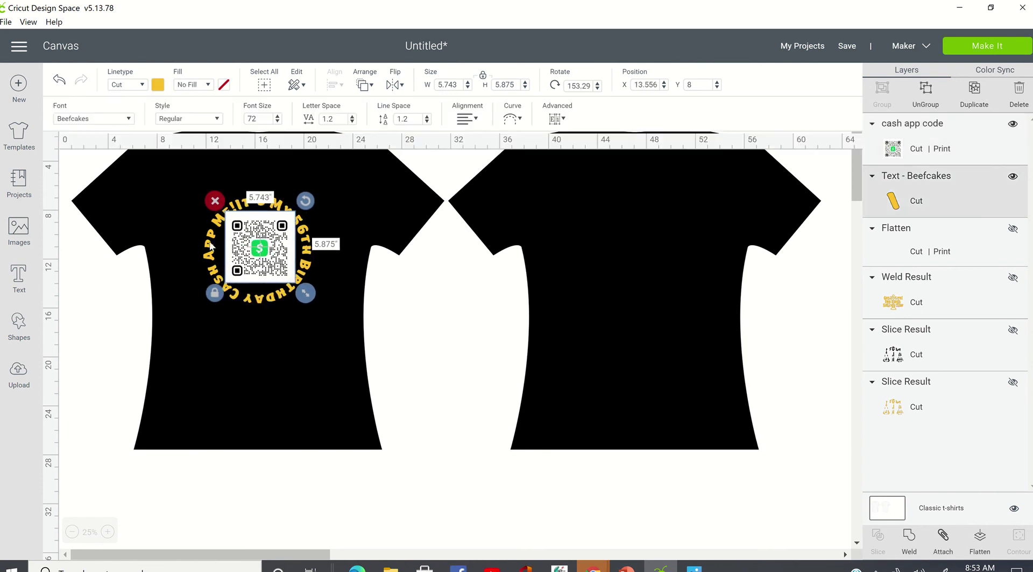
click(192, 314)
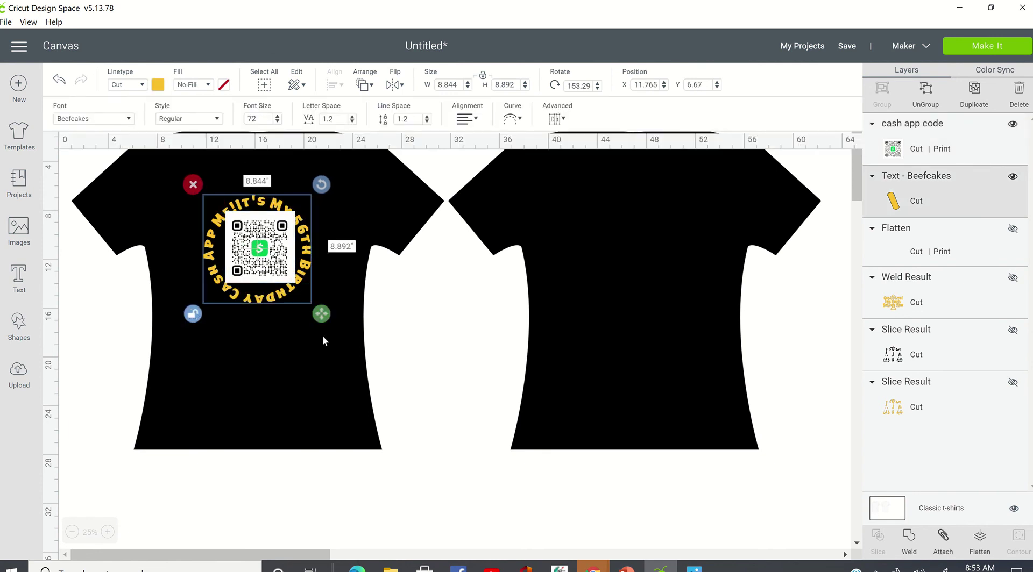
drag(322, 314, 342, 324)
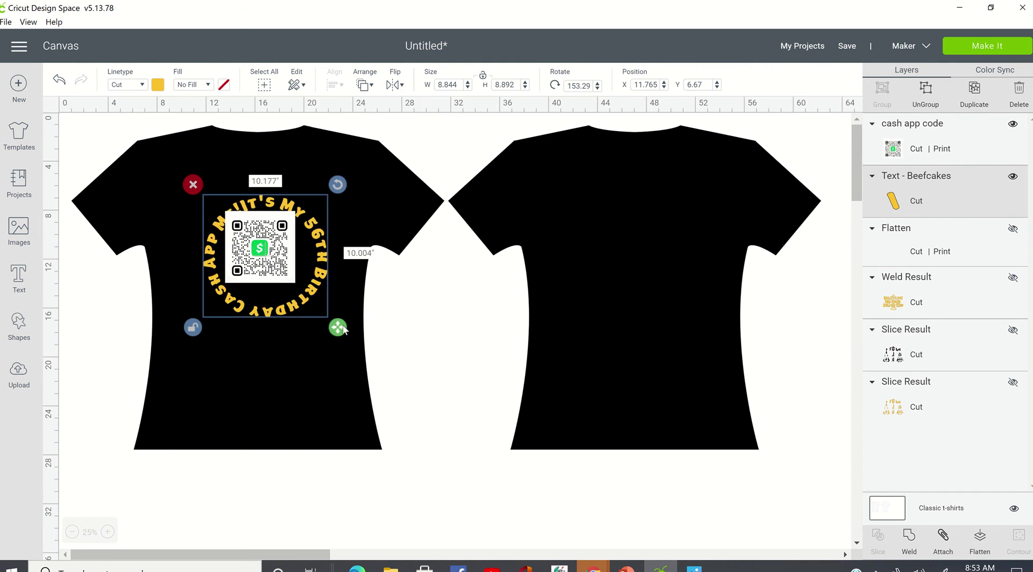
Center the QR code inside the enlarged text circle, at about X 14.1, Y 9.1
mouse_move(255, 251)
mouse_down()
mouse_move(266, 269)
mouse_move(264, 261)
mouse_up()
click(382, 302)
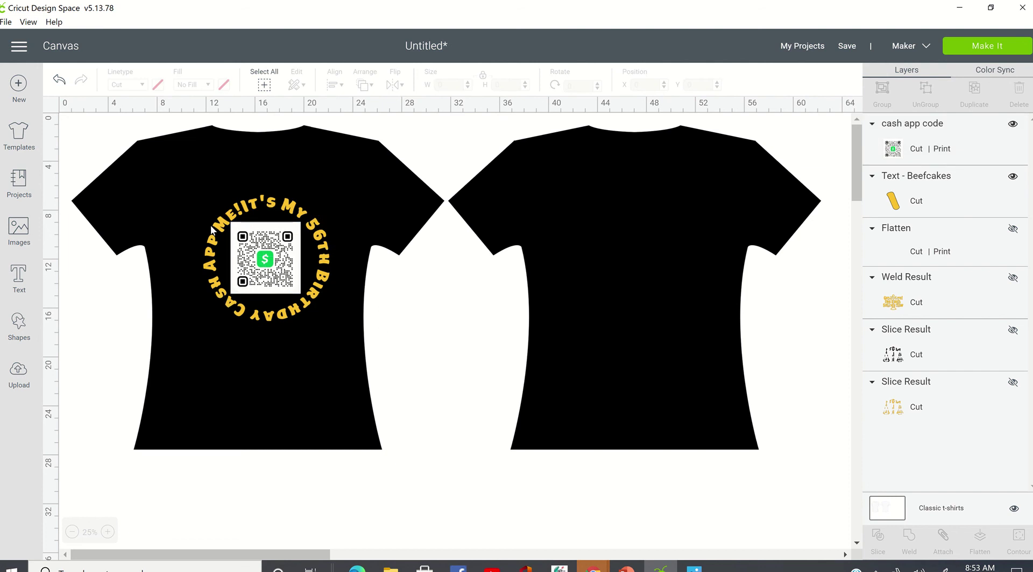
click(256, 230)
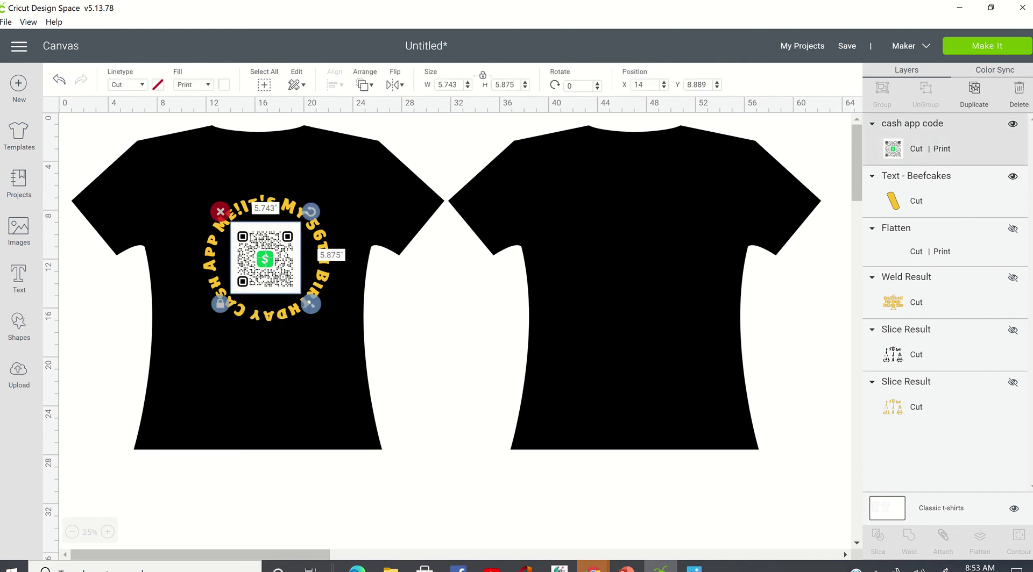
drag(254, 237, 259, 242)
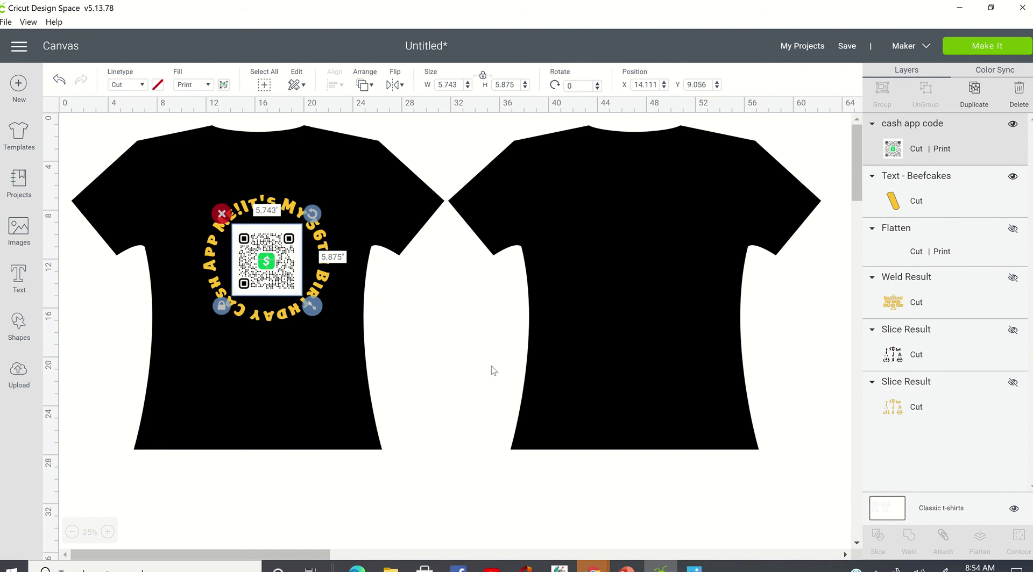
click(468, 388)
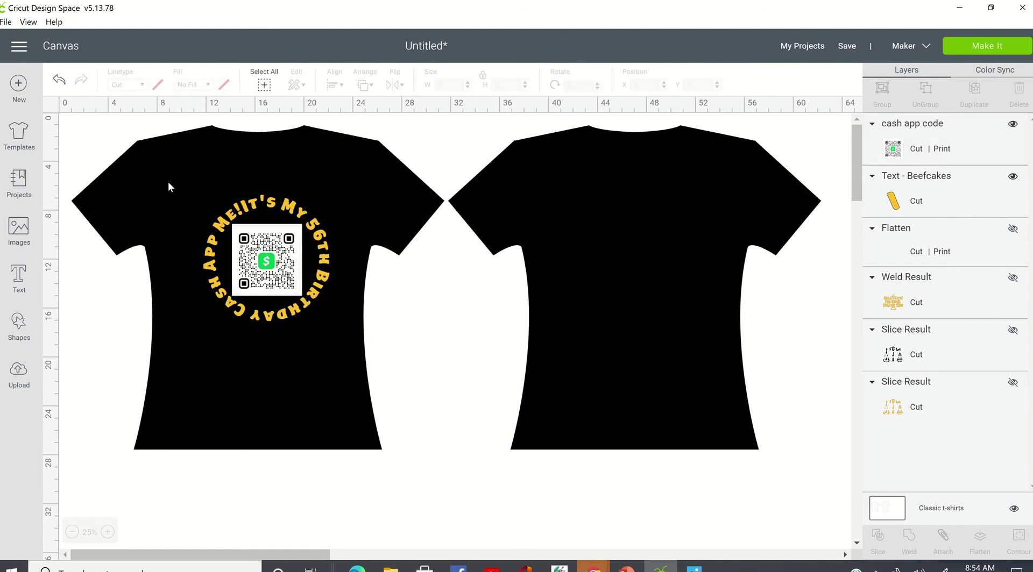
Group the QR code with the circular text and move the group up the left shirt's chest to about X 10.9, Y 5.4
drag(160, 172, 388, 348)
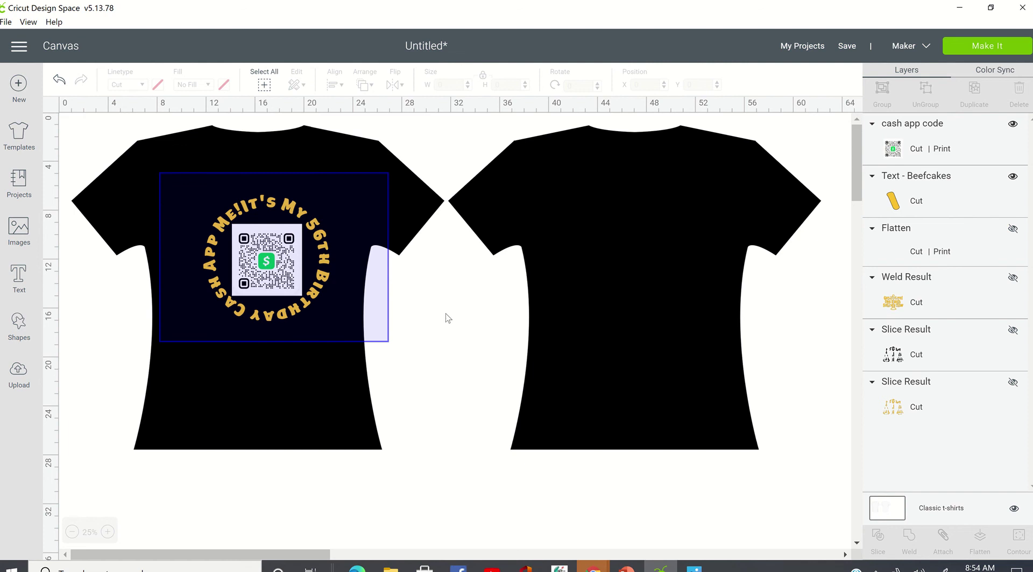
click(882, 90)
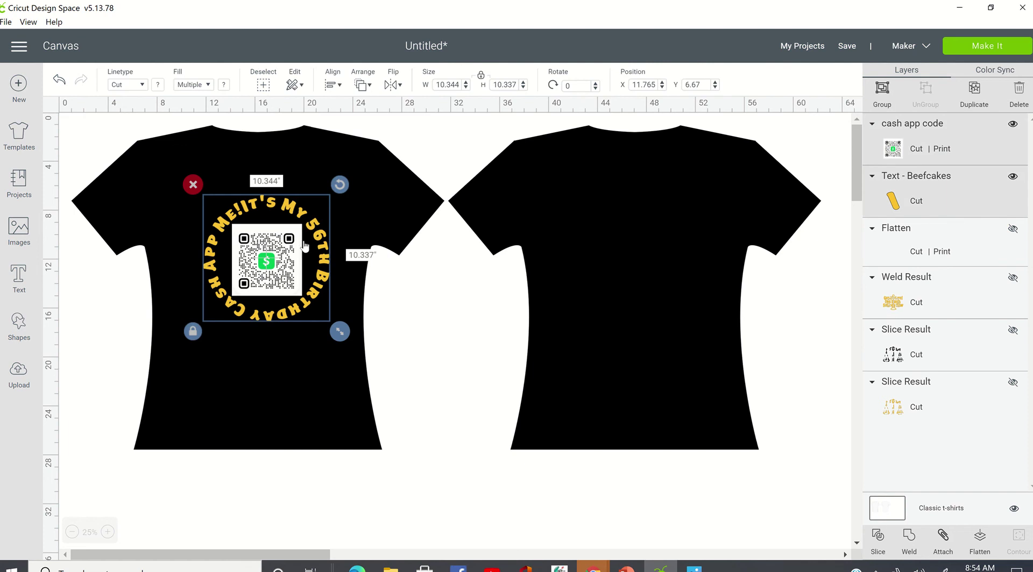
mouse_move(290, 264)
mouse_down()
mouse_move(268, 251)
mouse_move(277, 250)
mouse_up()
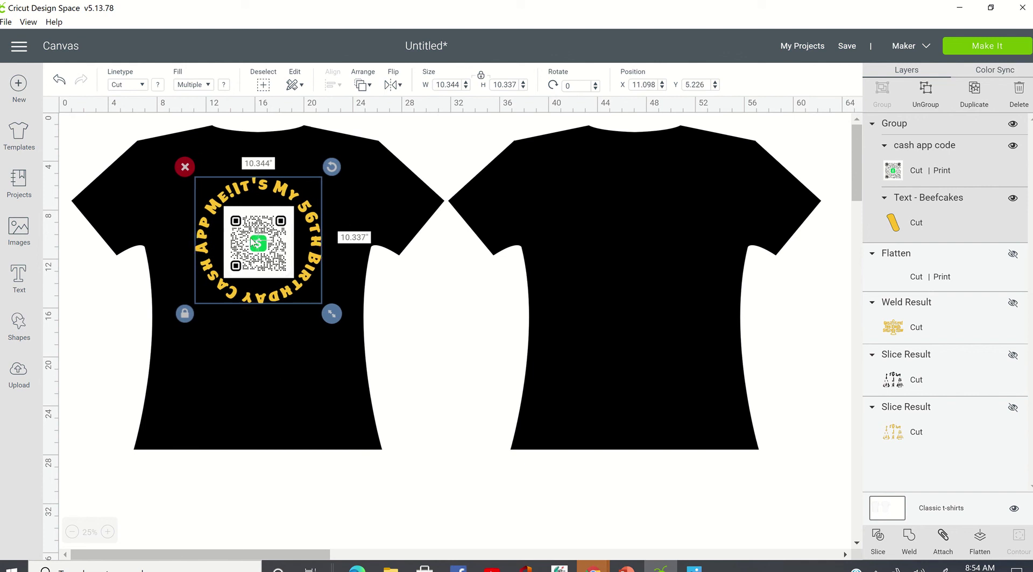
drag(252, 239, 243, 245)
drag(285, 272, 281, 273)
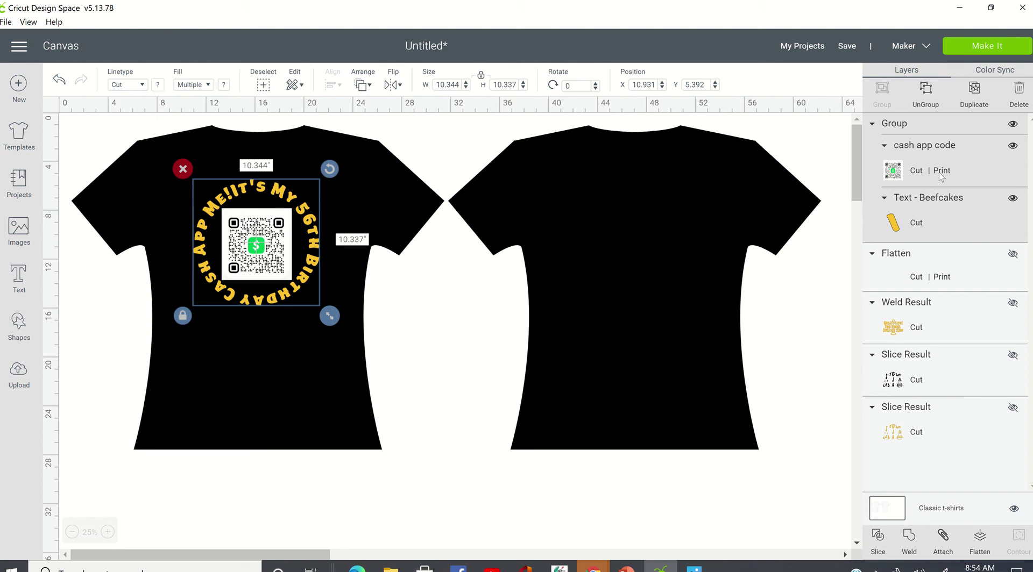
Try to flatten the grouped QR code and circular text, and undo the flattening
click(931, 160)
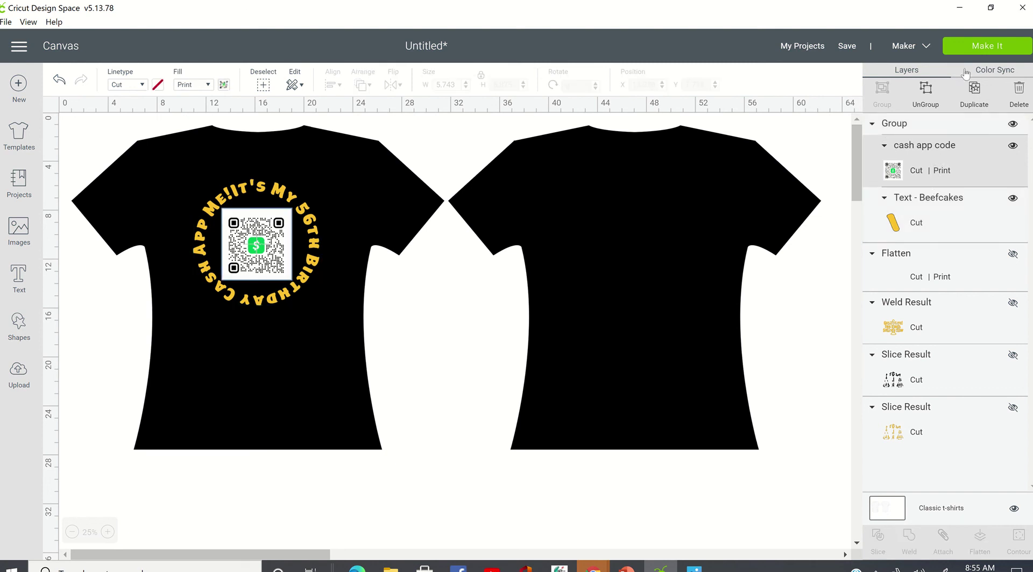
shift+click(931, 214)
click(429, 143)
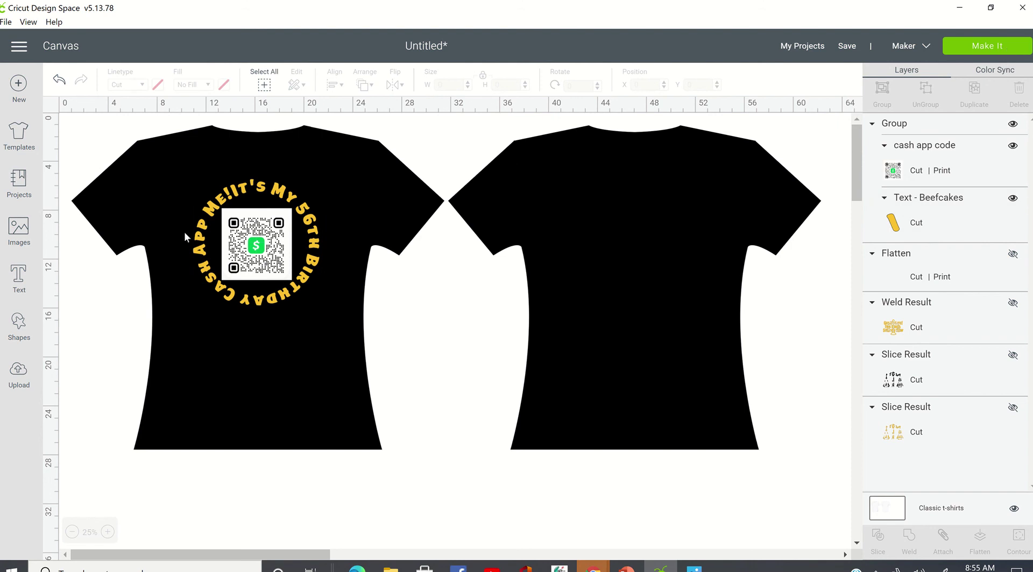
click(290, 237)
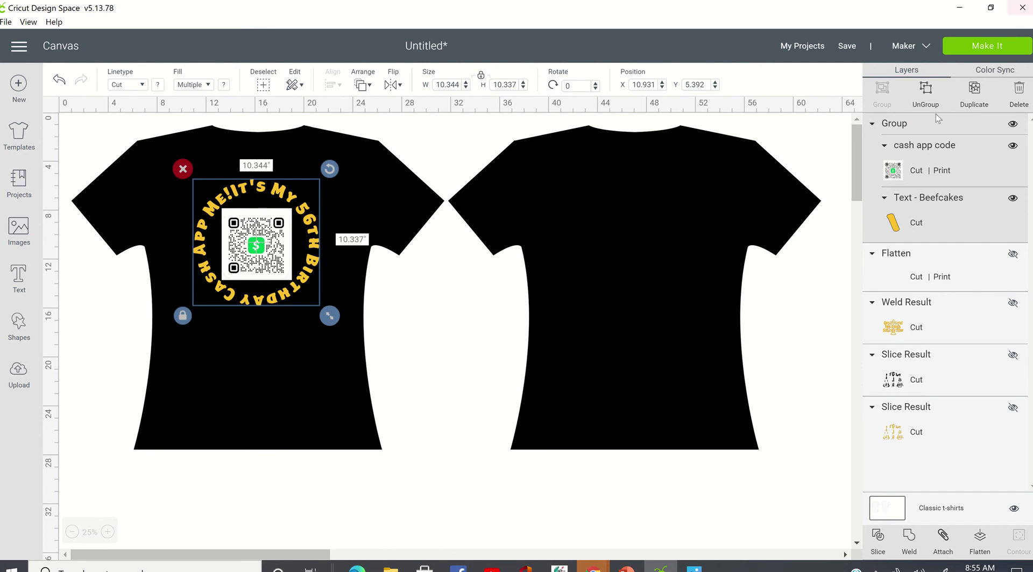
click(936, 154)
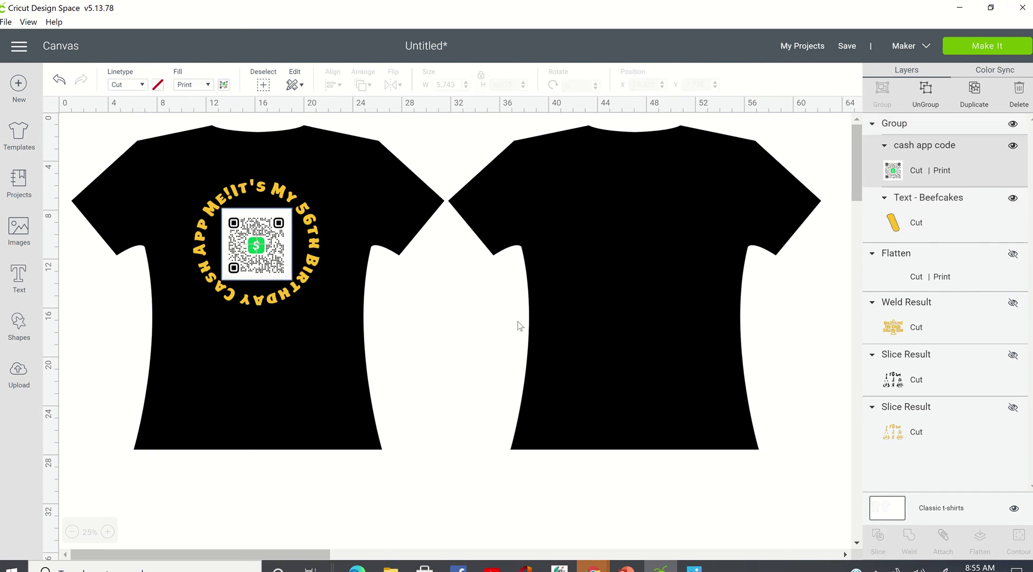
click(951, 214)
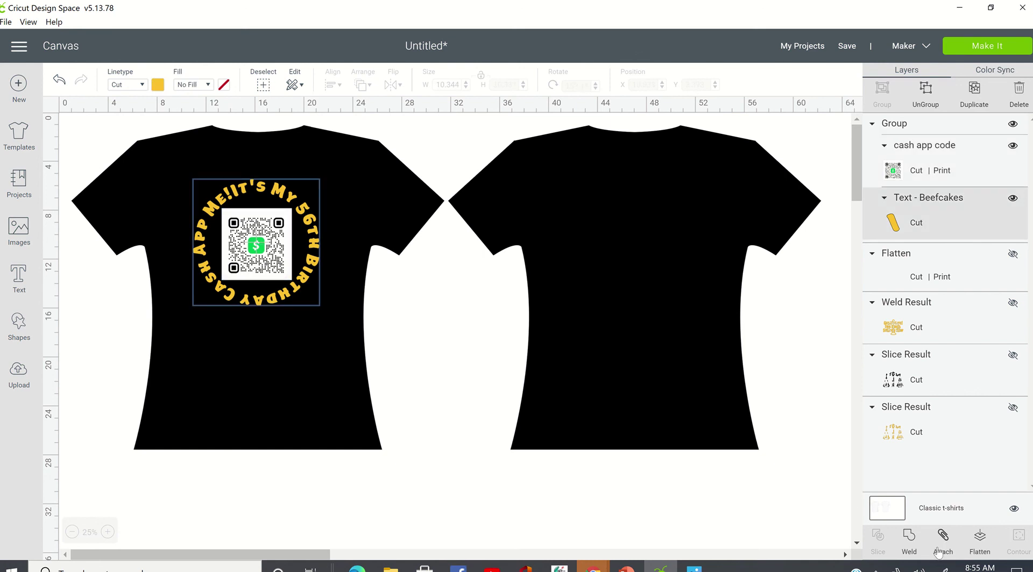
click(980, 551)
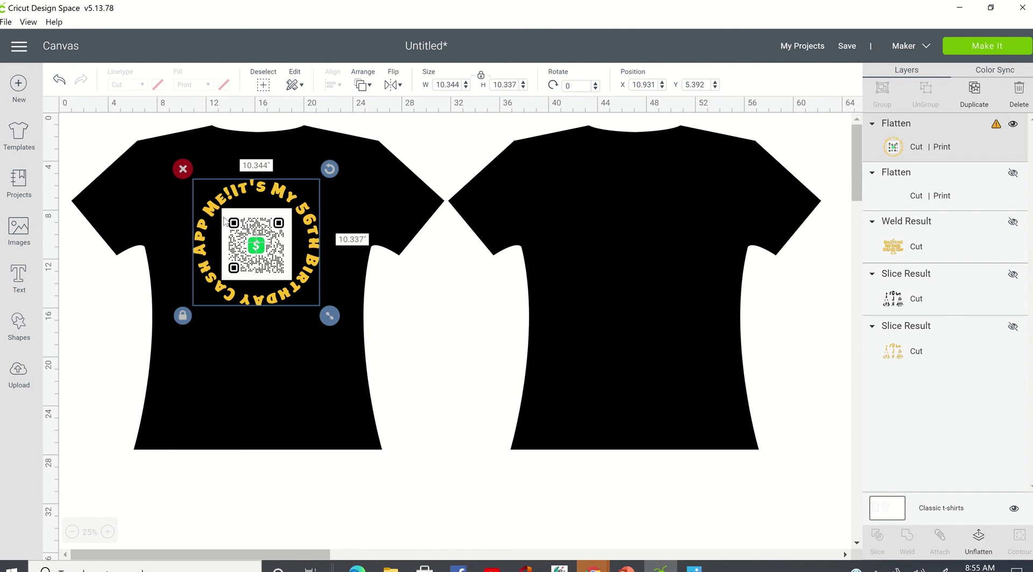
click(60, 80)
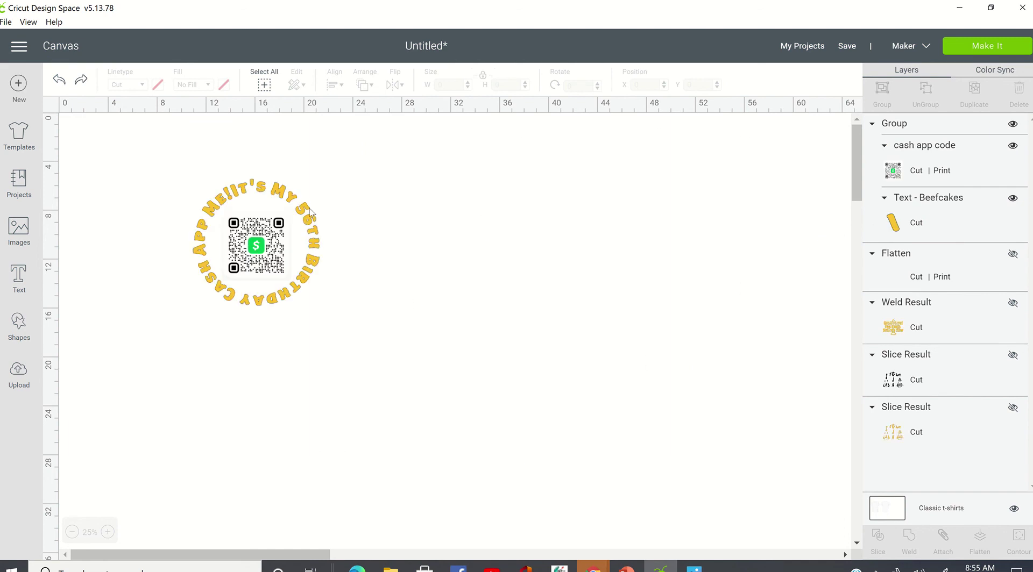
Try to attach the QR code and circular text, and undo the attachment together with the group's last move
click(308, 209)
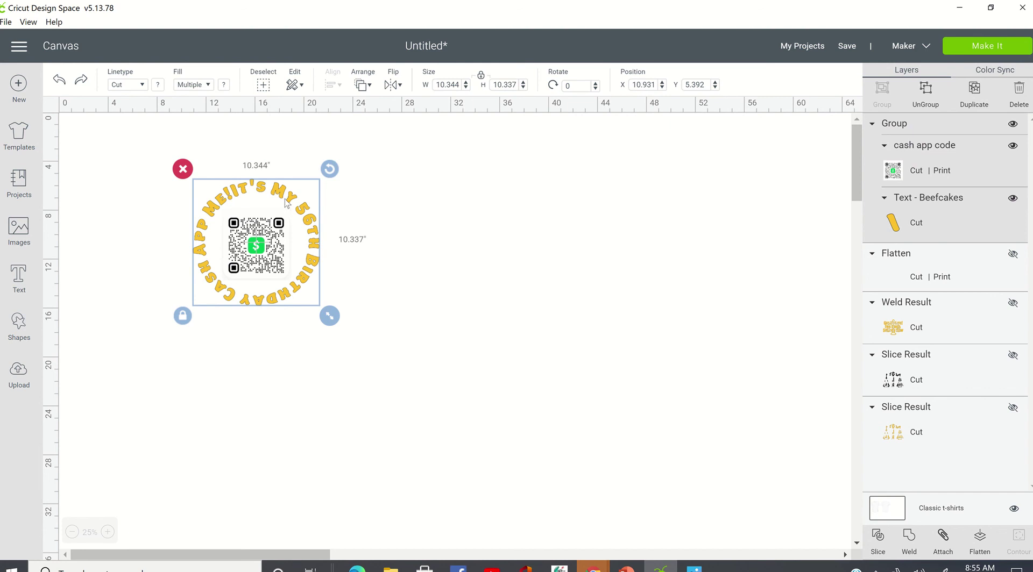
click(941, 149)
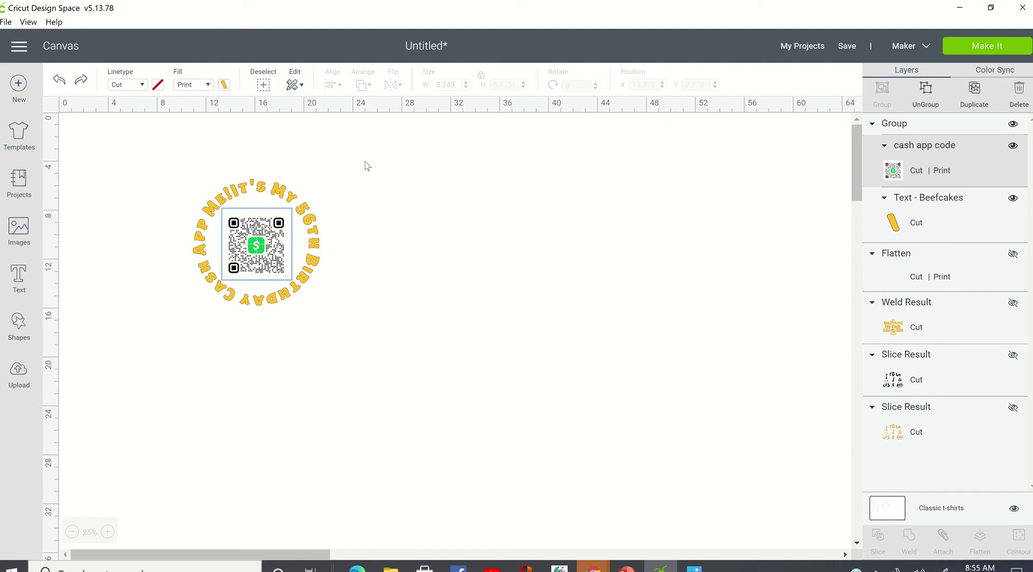
click(910, 220)
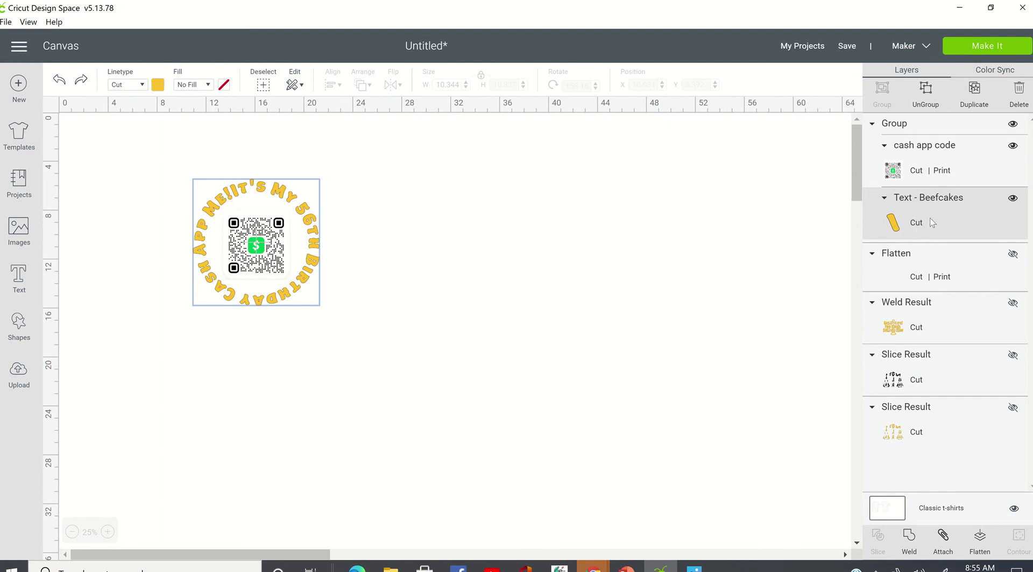
click(940, 547)
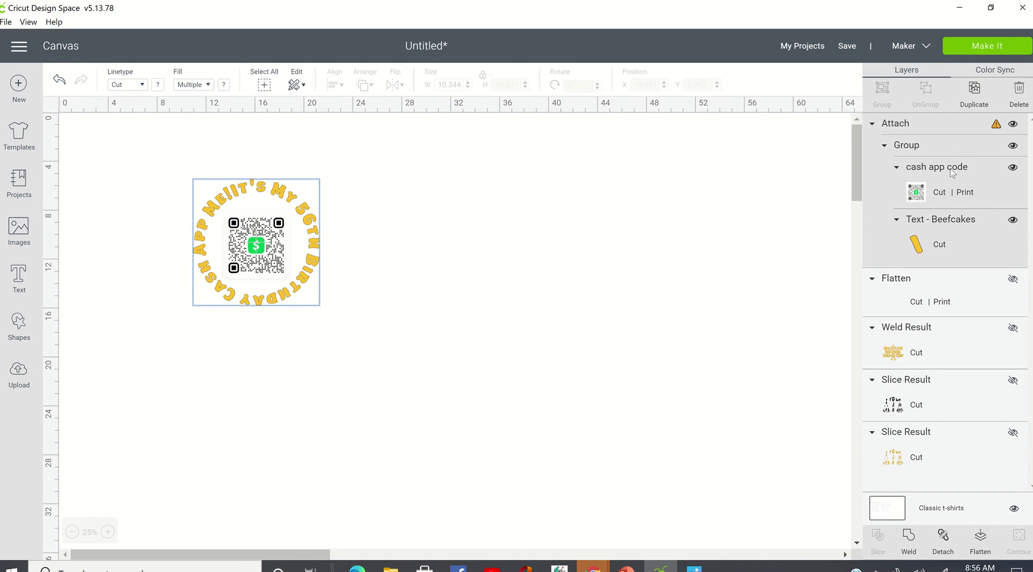
click(265, 256)
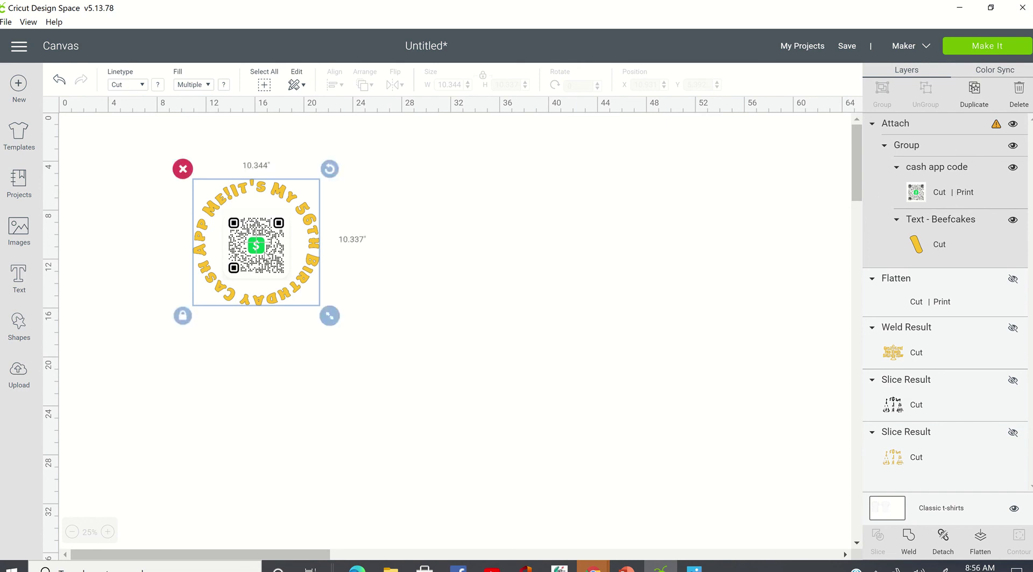
click(933, 206)
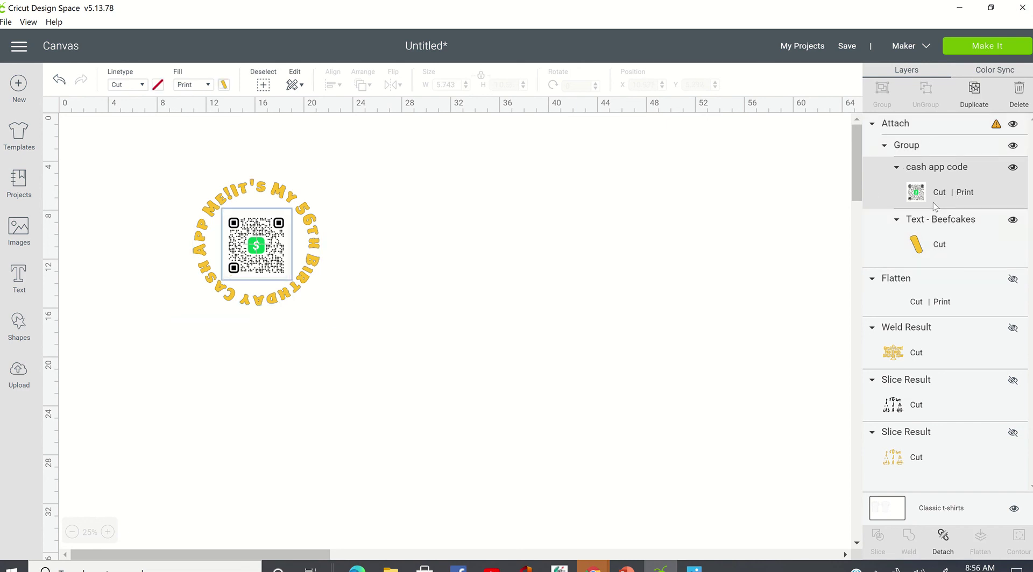
click(60, 81)
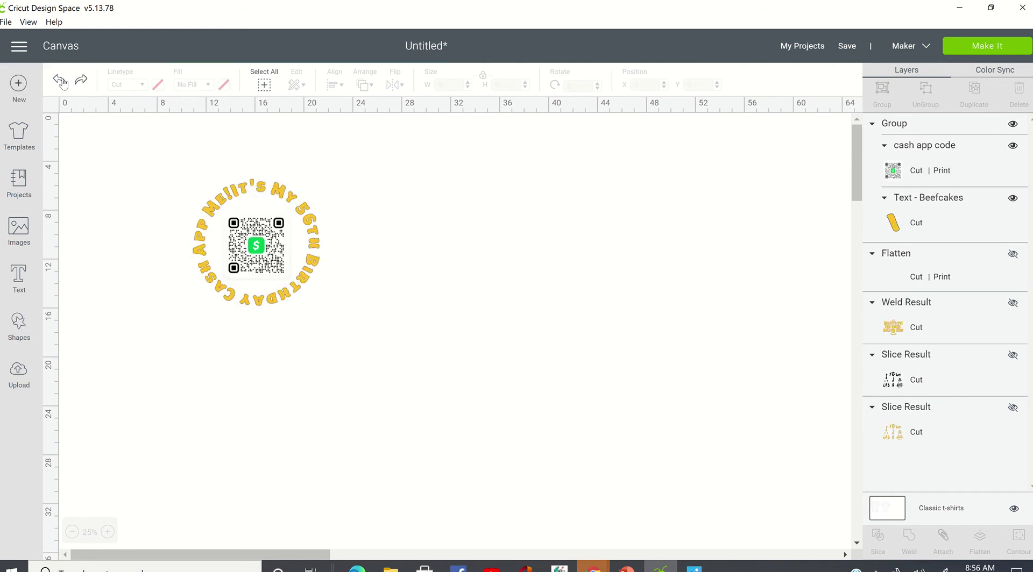
click(60, 80)
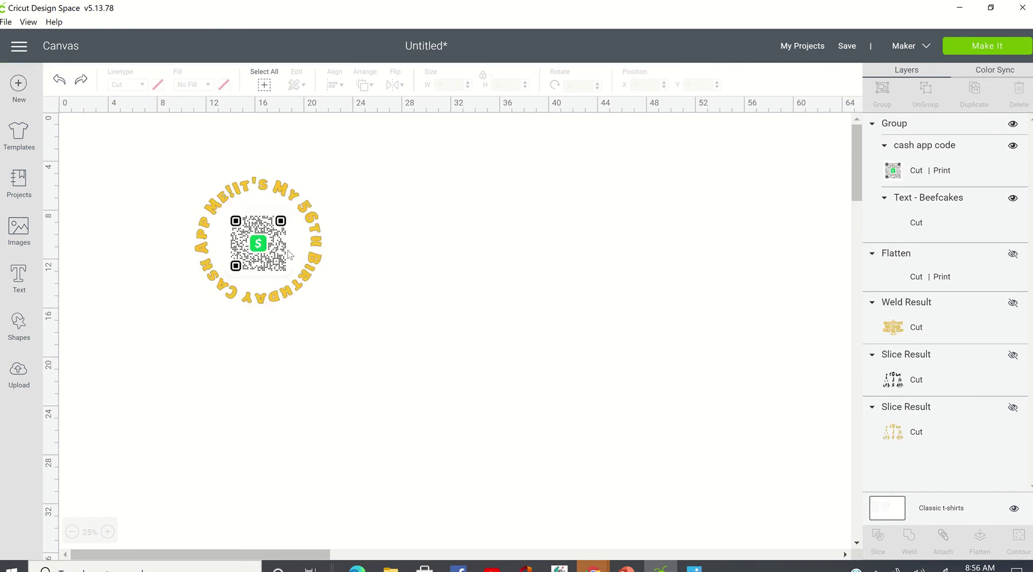
Ungroup the design and separate its parts, with the circular text at about X 27.7, Y 5.5 and the QR code at about X 46.5, Y 10.3
drag(290, 254, 490, 256)
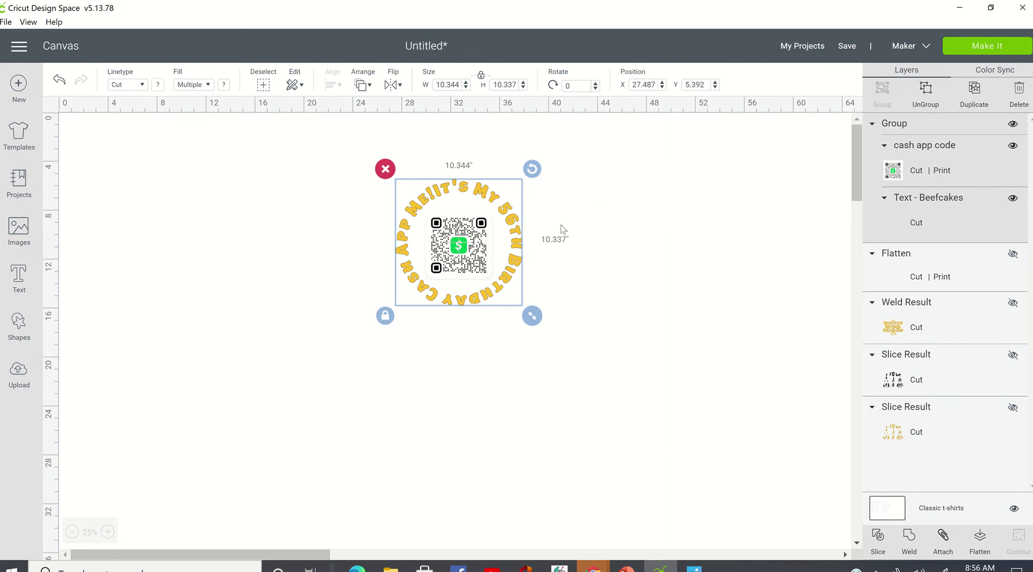
drag(488, 264, 692, 295)
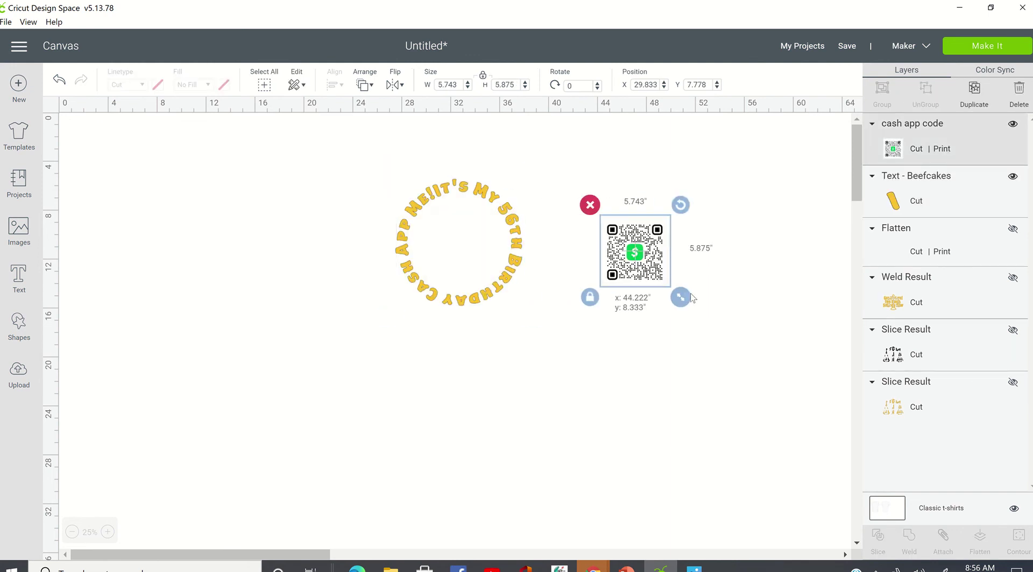
click(488, 299)
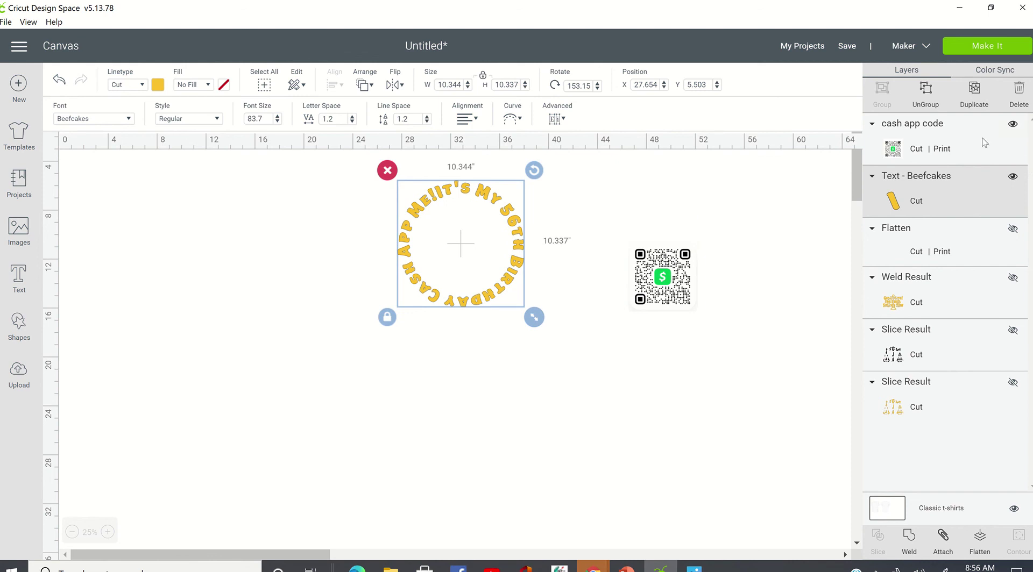
click(680, 295)
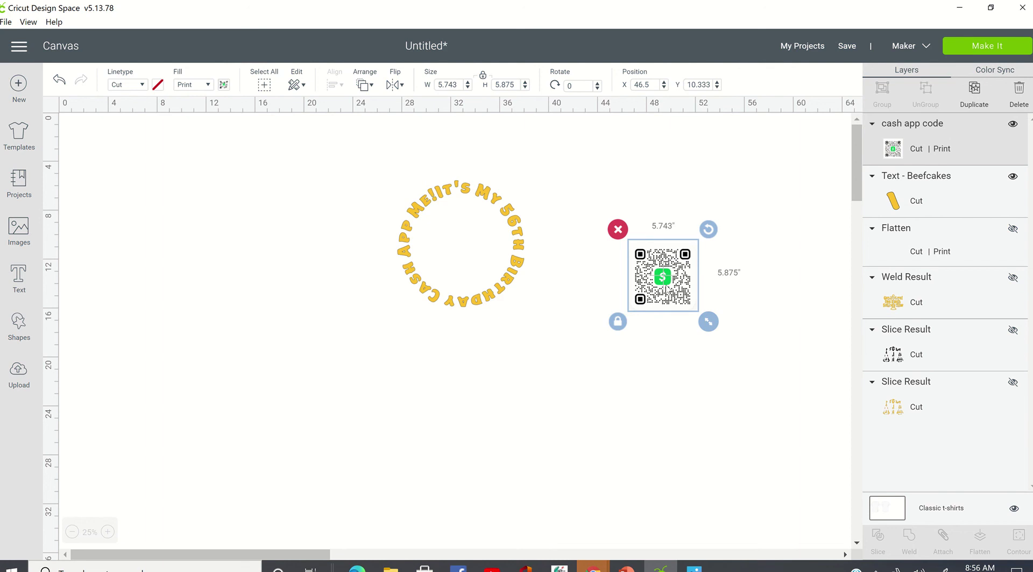
click(434, 299)
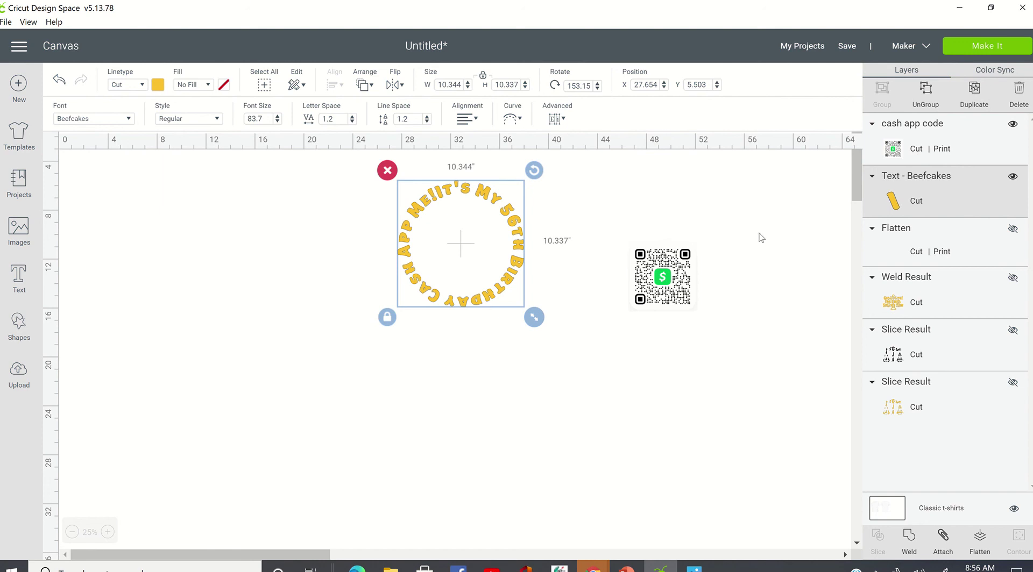
click(671, 289)
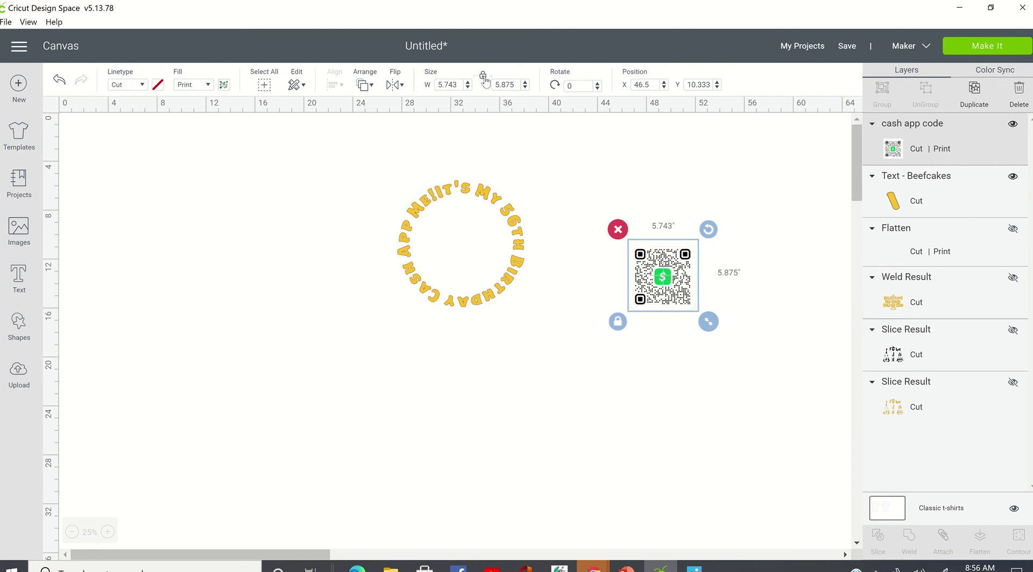
Unlock the QR code's proportions and resize it to 4 inches wide by 4 inches high
click(482, 75)
double_click(444, 85)
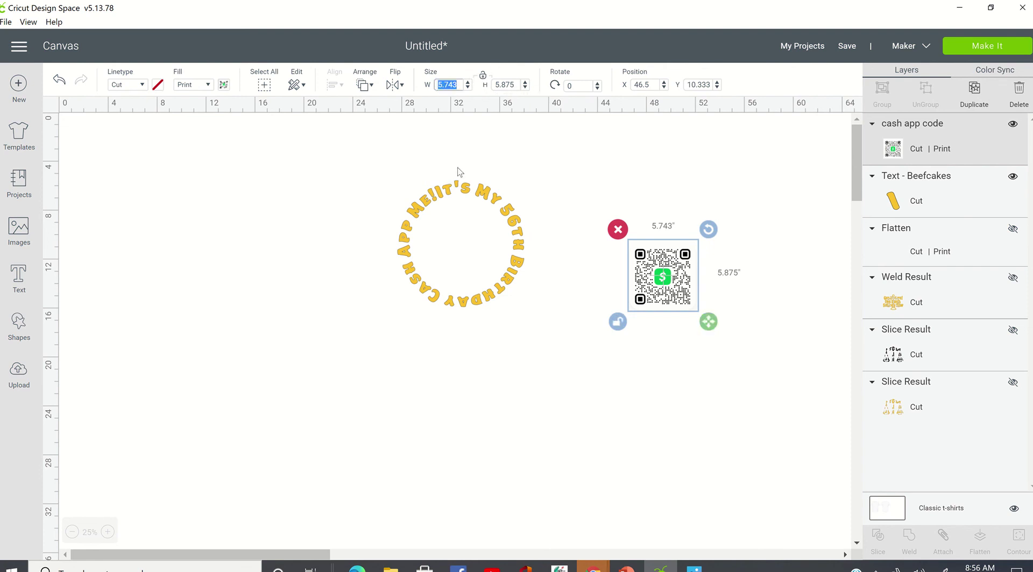
text(4)
key(Tab)
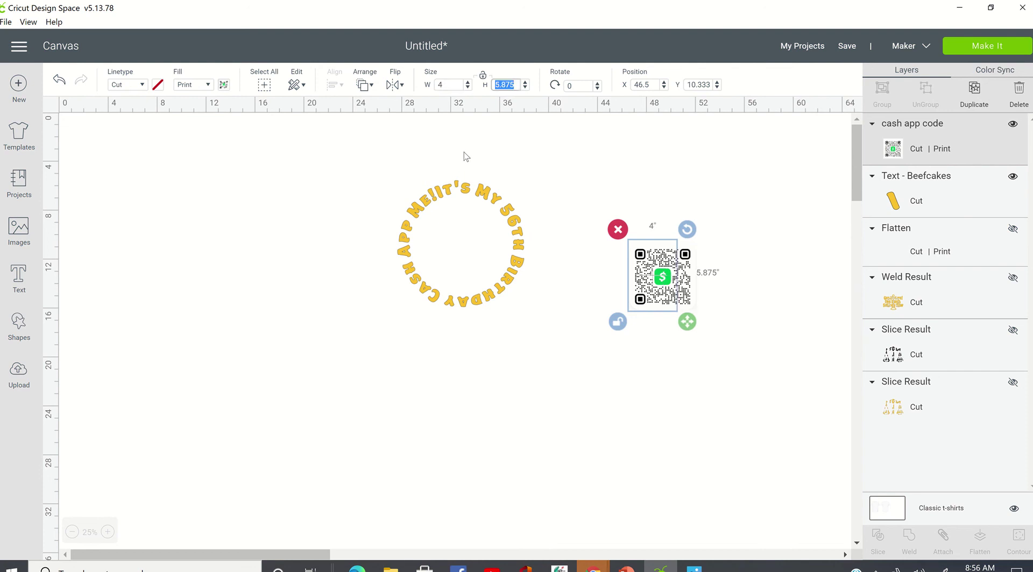
text(4)
key(Tab)
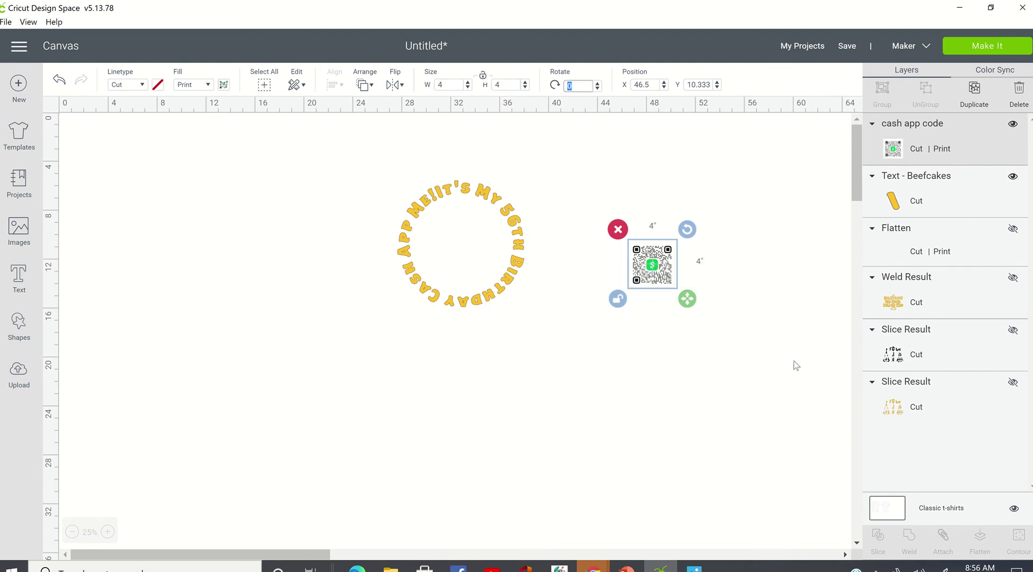
click(743, 354)
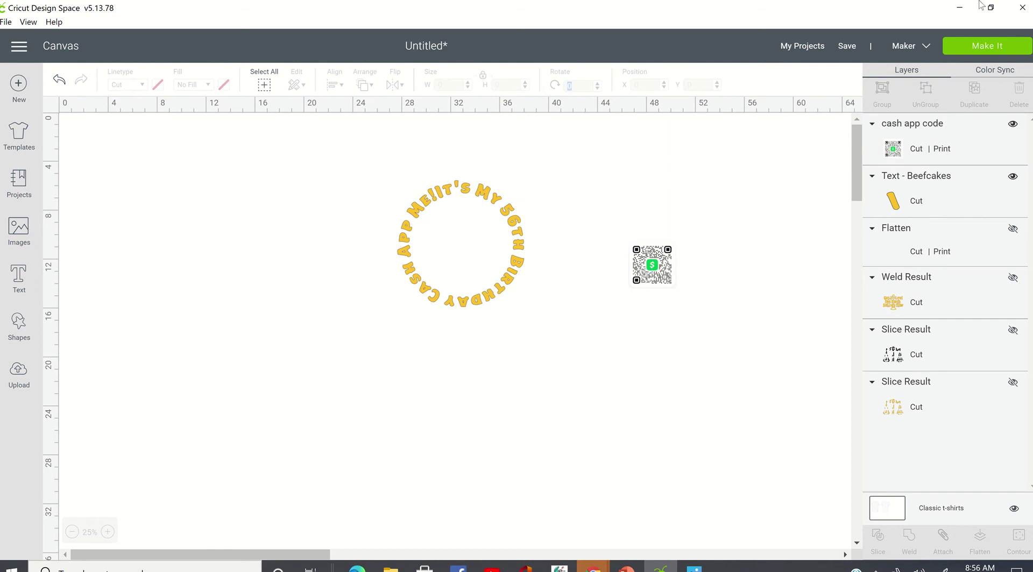
Prepare the project for making, rotate the circular text upright on the second mat, and mirror that mat
click(988, 47)
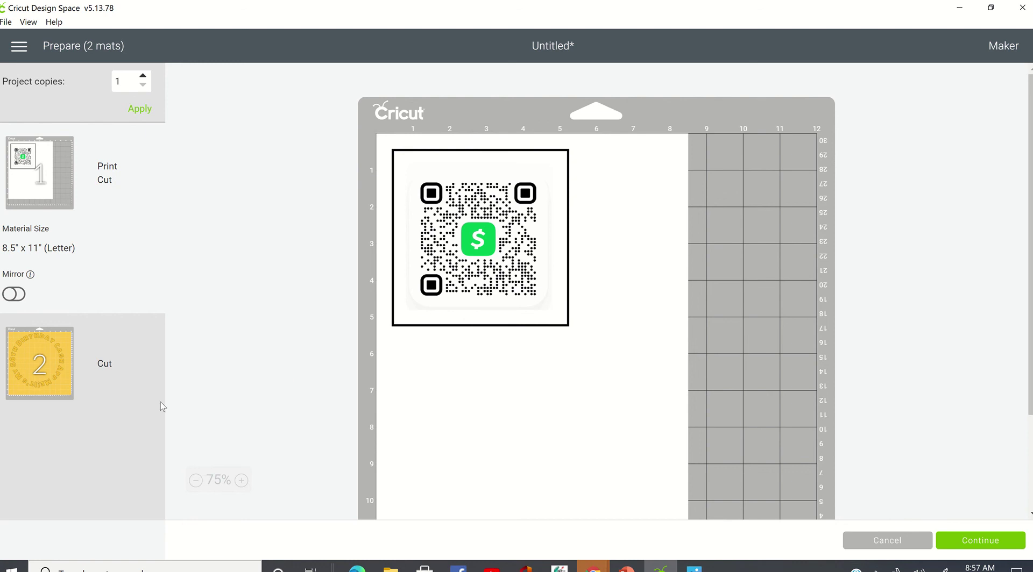
click(44, 362)
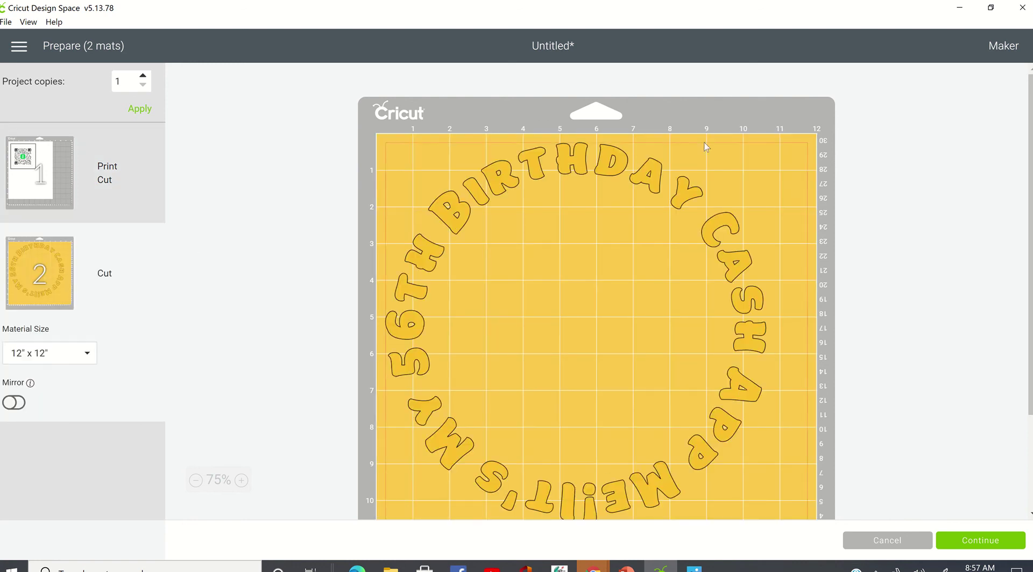
click(615, 161)
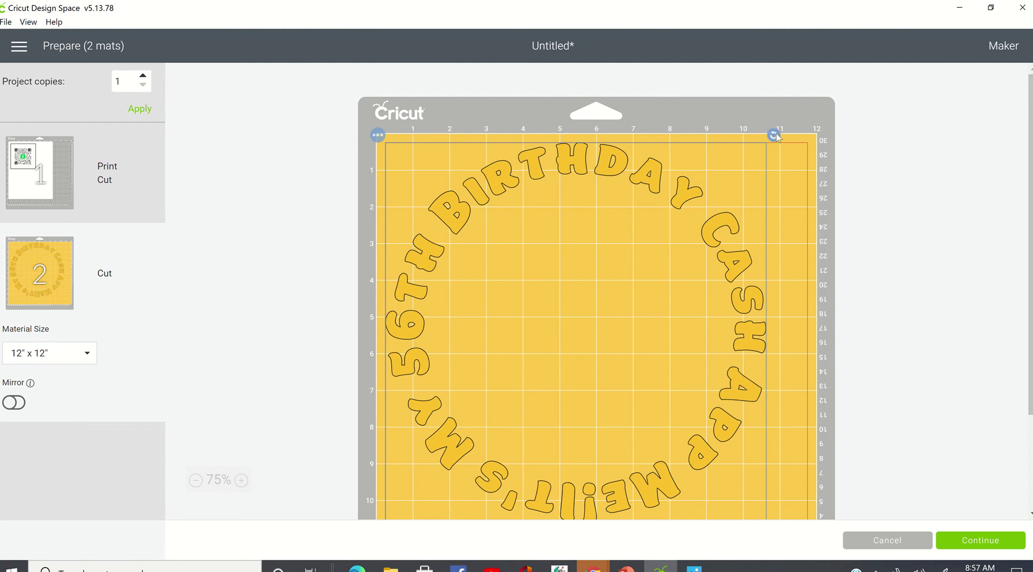
mouse_move(774, 135)
mouse_down()
mouse_move(812, 178)
mouse_move(862, 484)
mouse_move(814, 479)
mouse_move(790, 123)
mouse_move(817, 343)
mouse_move(847, 439)
mouse_move(777, 140)
mouse_up()
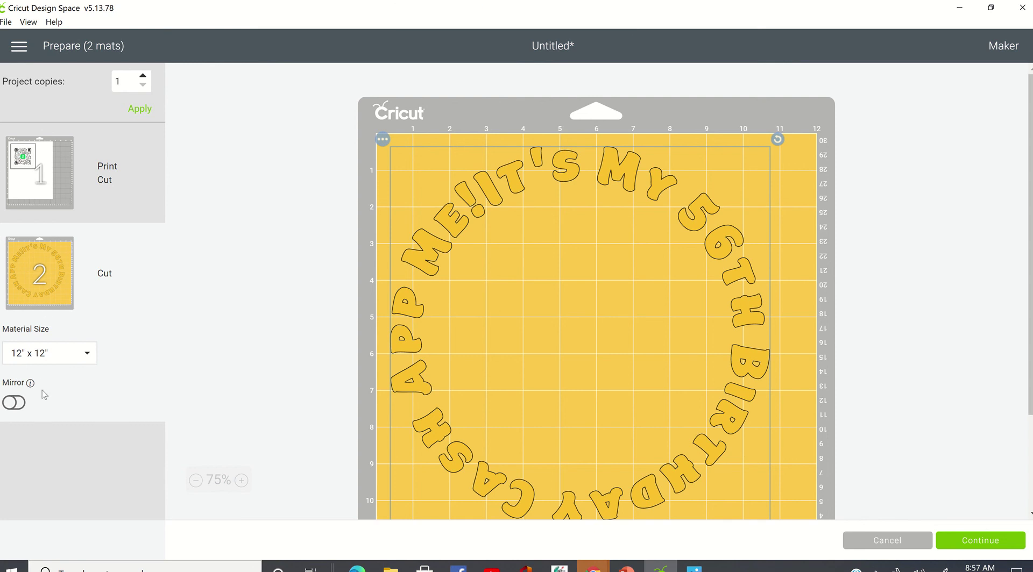
click(15, 402)
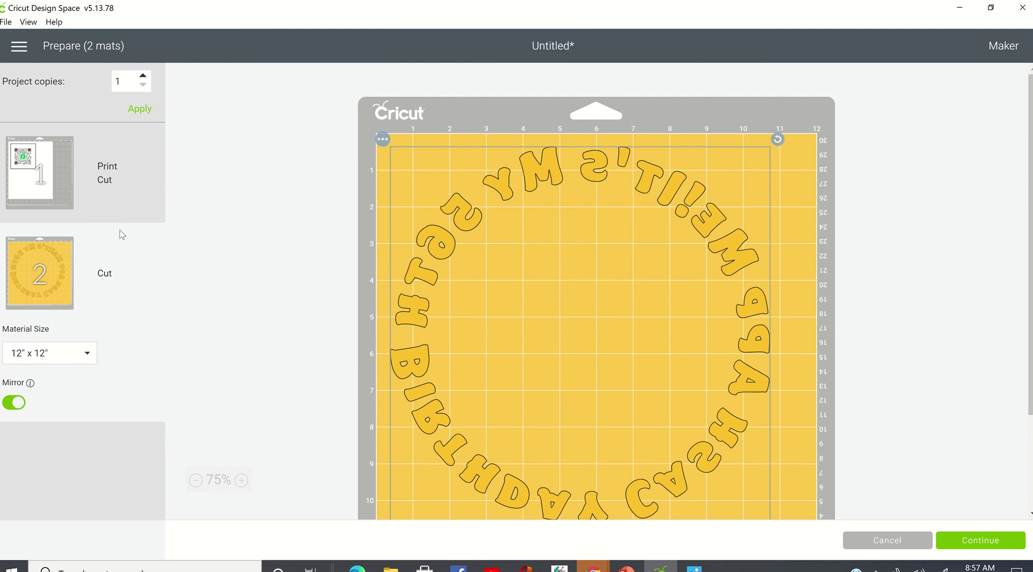
Mirror the QR code's print-and-cut mat
double_click(139, 160)
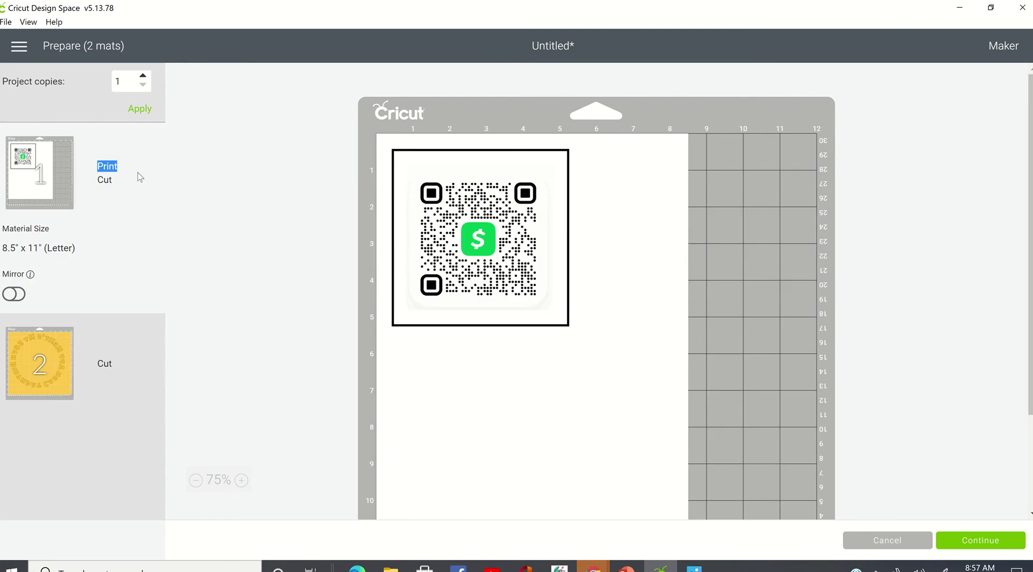
click(64, 183)
double_click(40, 170)
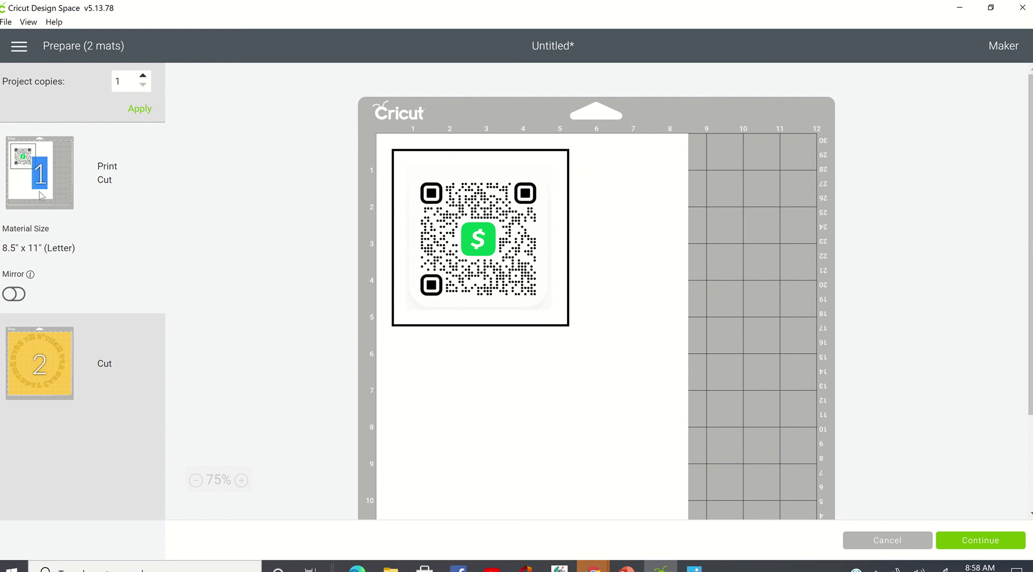
click(102, 176)
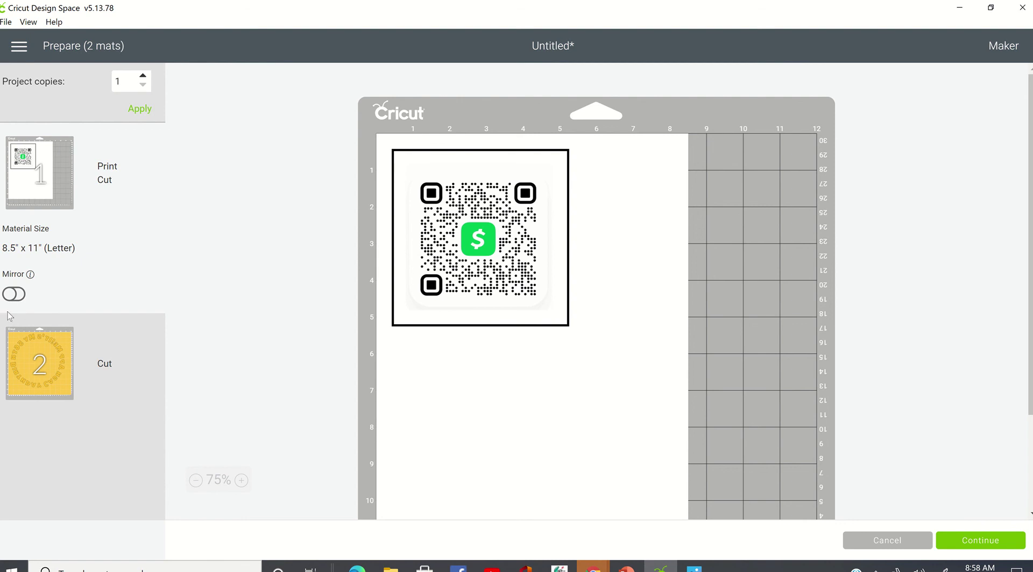
click(19, 296)
click(21, 297)
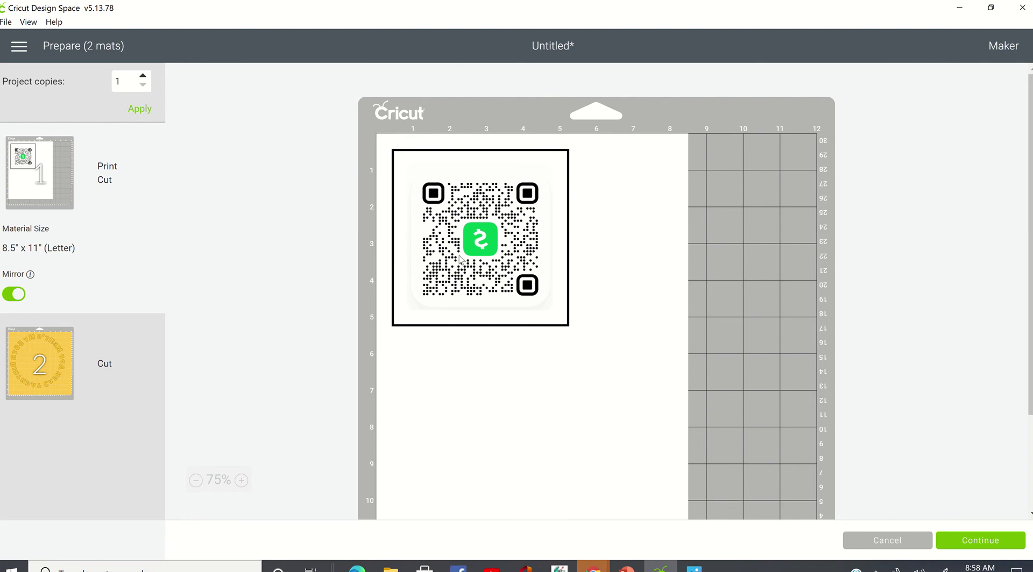
click(31, 387)
click(46, 151)
mouse_move(602, 3)
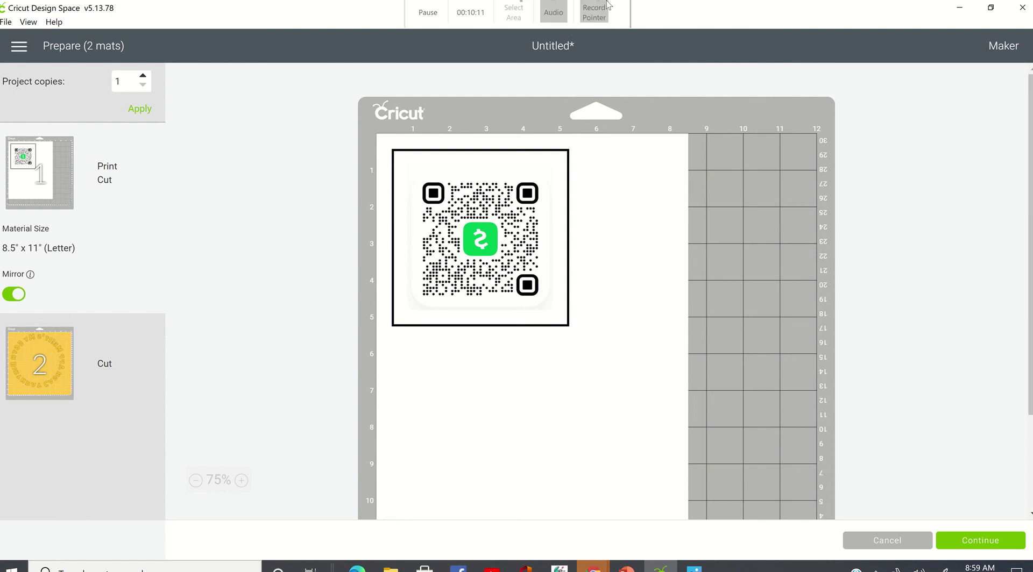